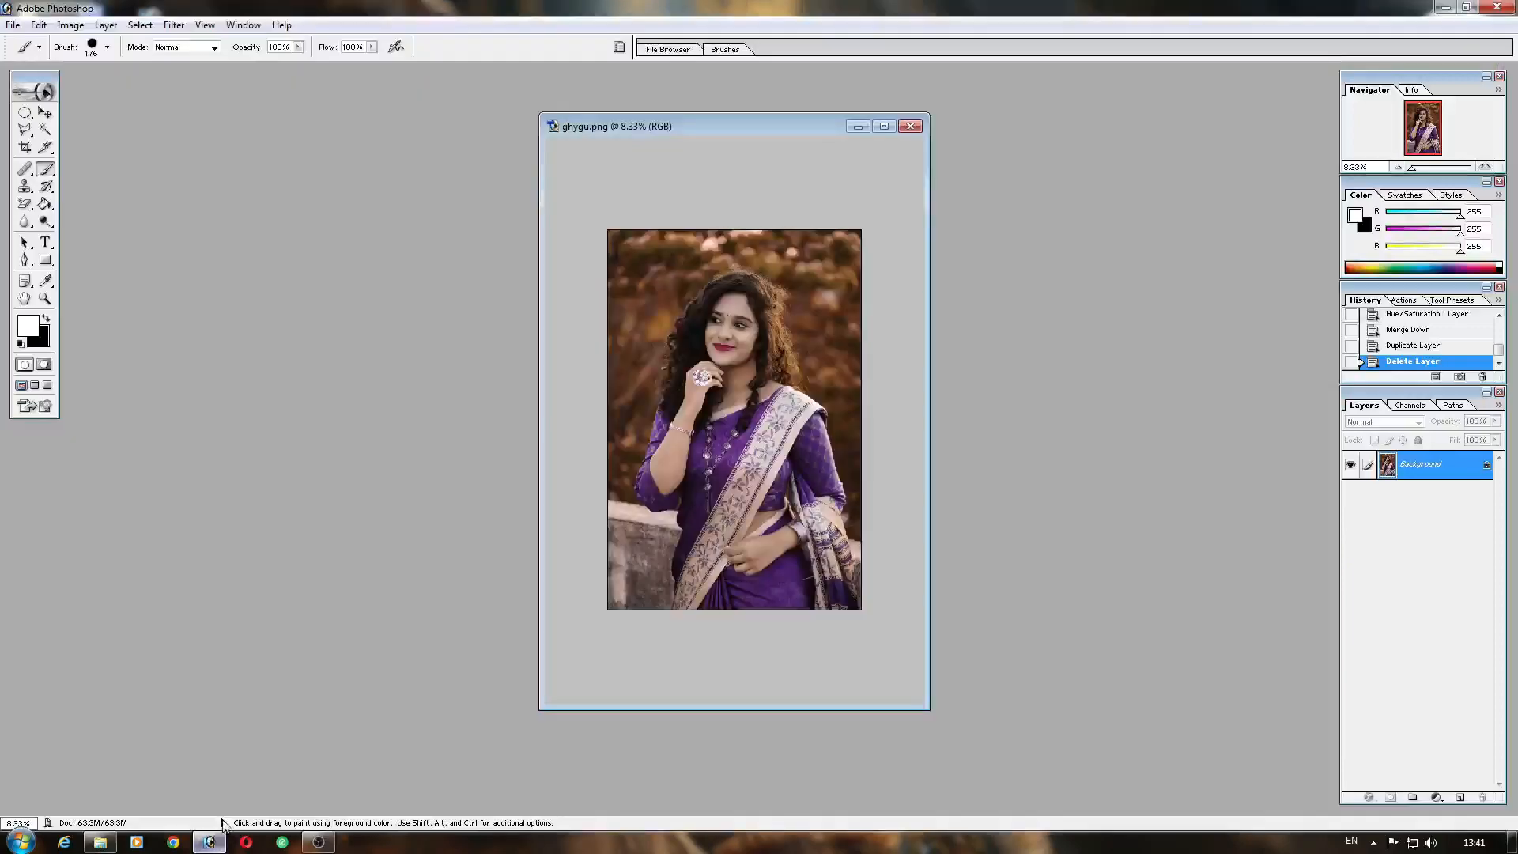
- Maximise the ghygu.png document and duplicate its Background layer as Background copy in the same document
click(884, 127)
scroll(897, 420, down, 2)
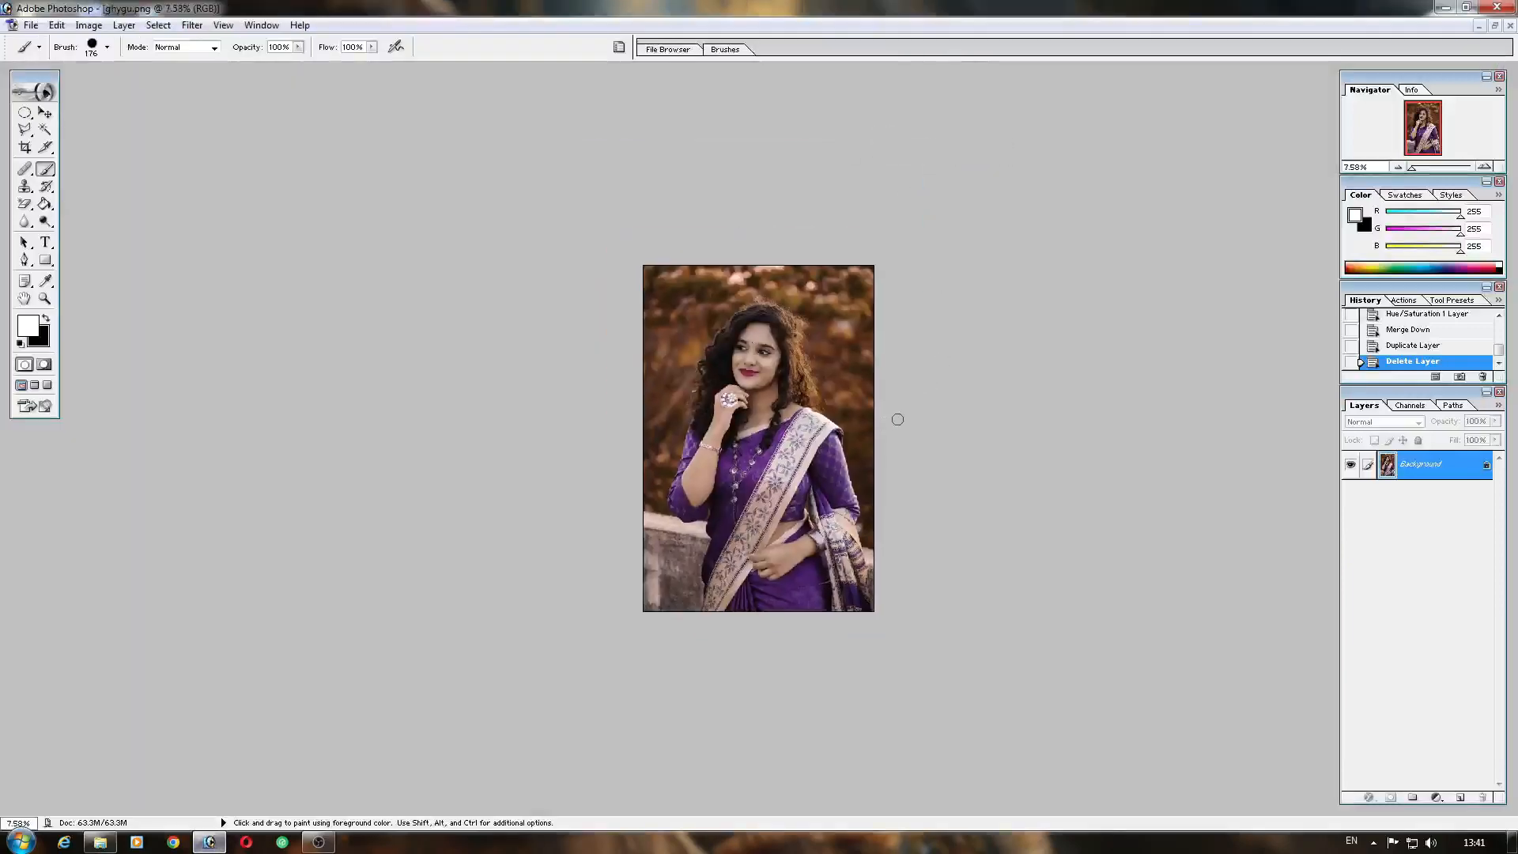
scroll(897, 420, up, 6)
scroll(897, 420, up, 2)
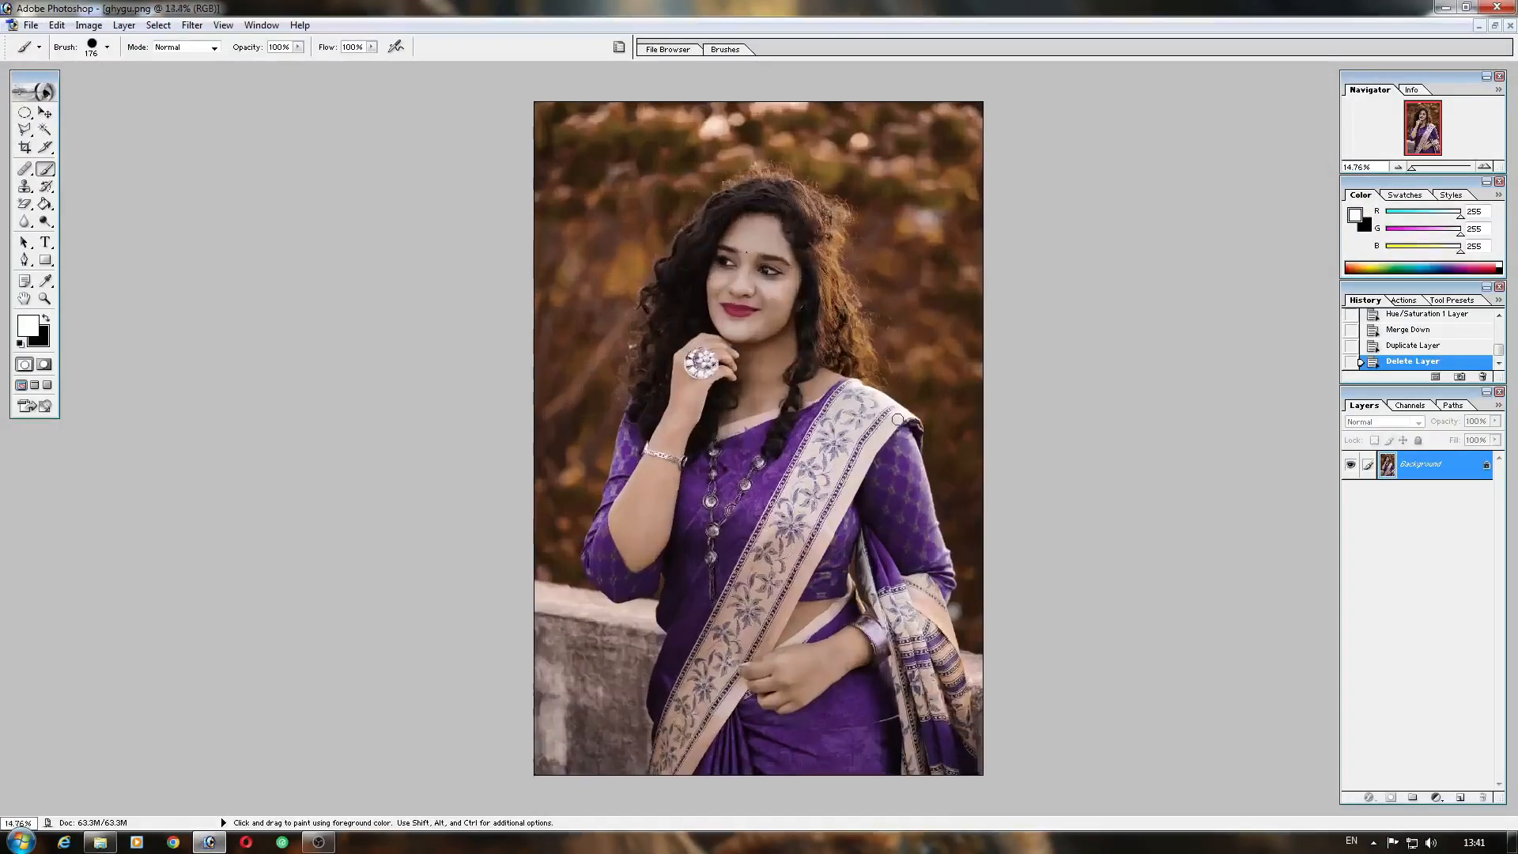
scroll(898, 420, up, 1)
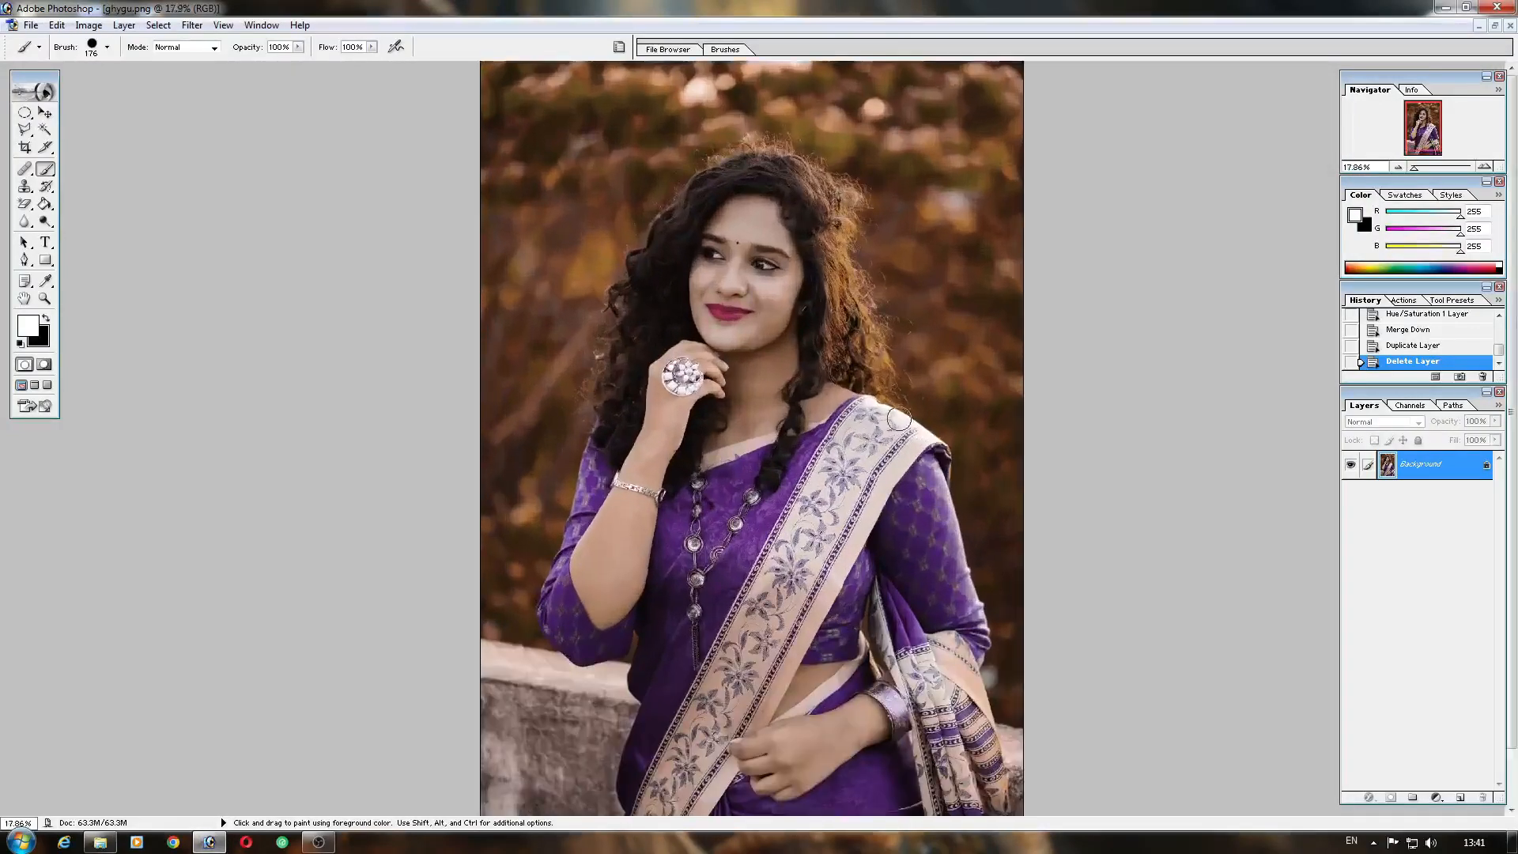
right_click(1443, 472)
click(1400, 519)
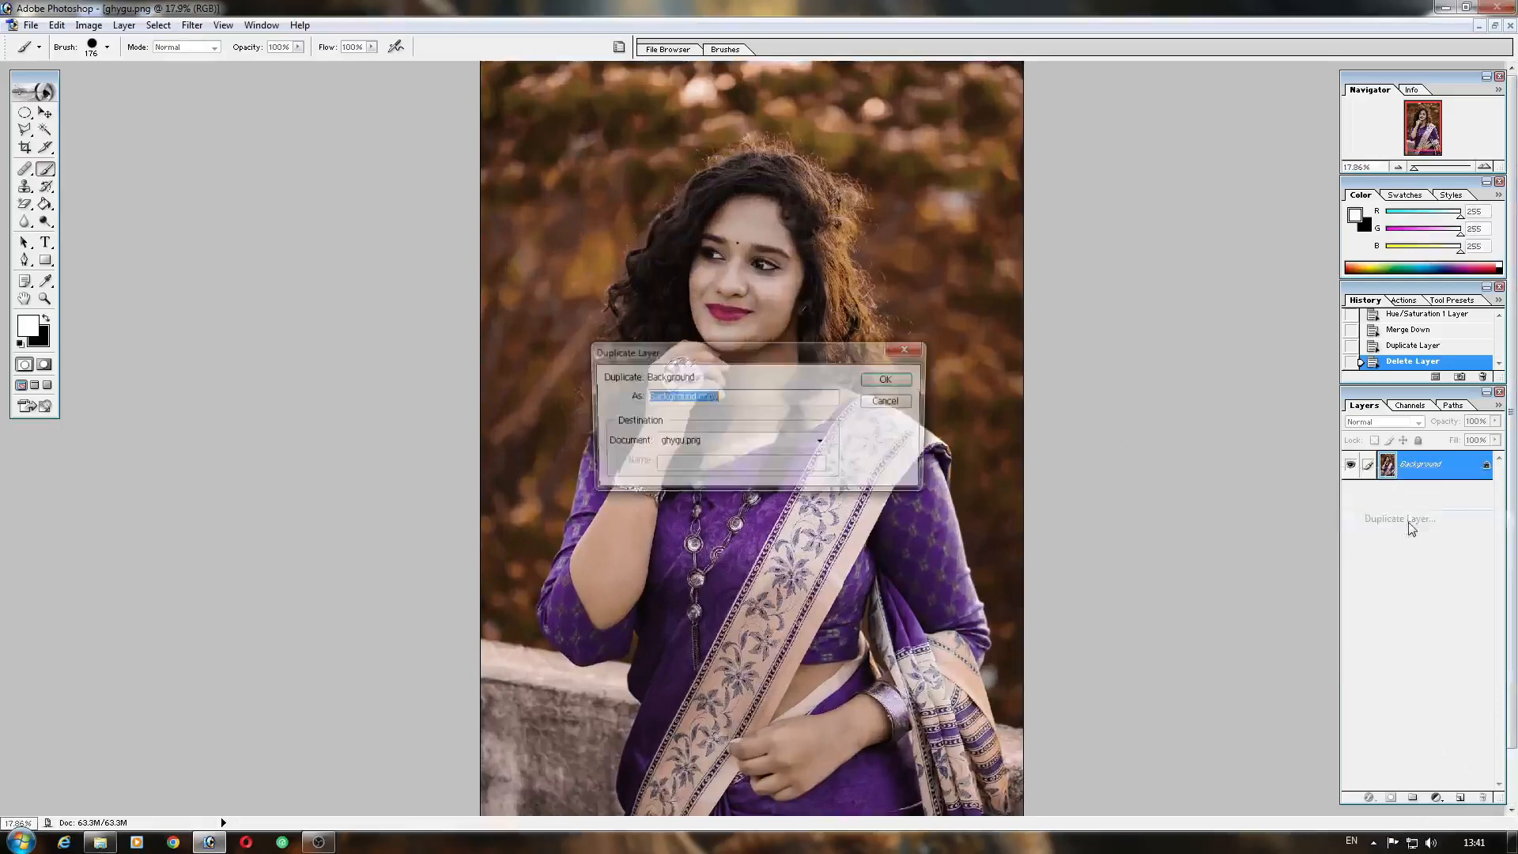
click(889, 382)
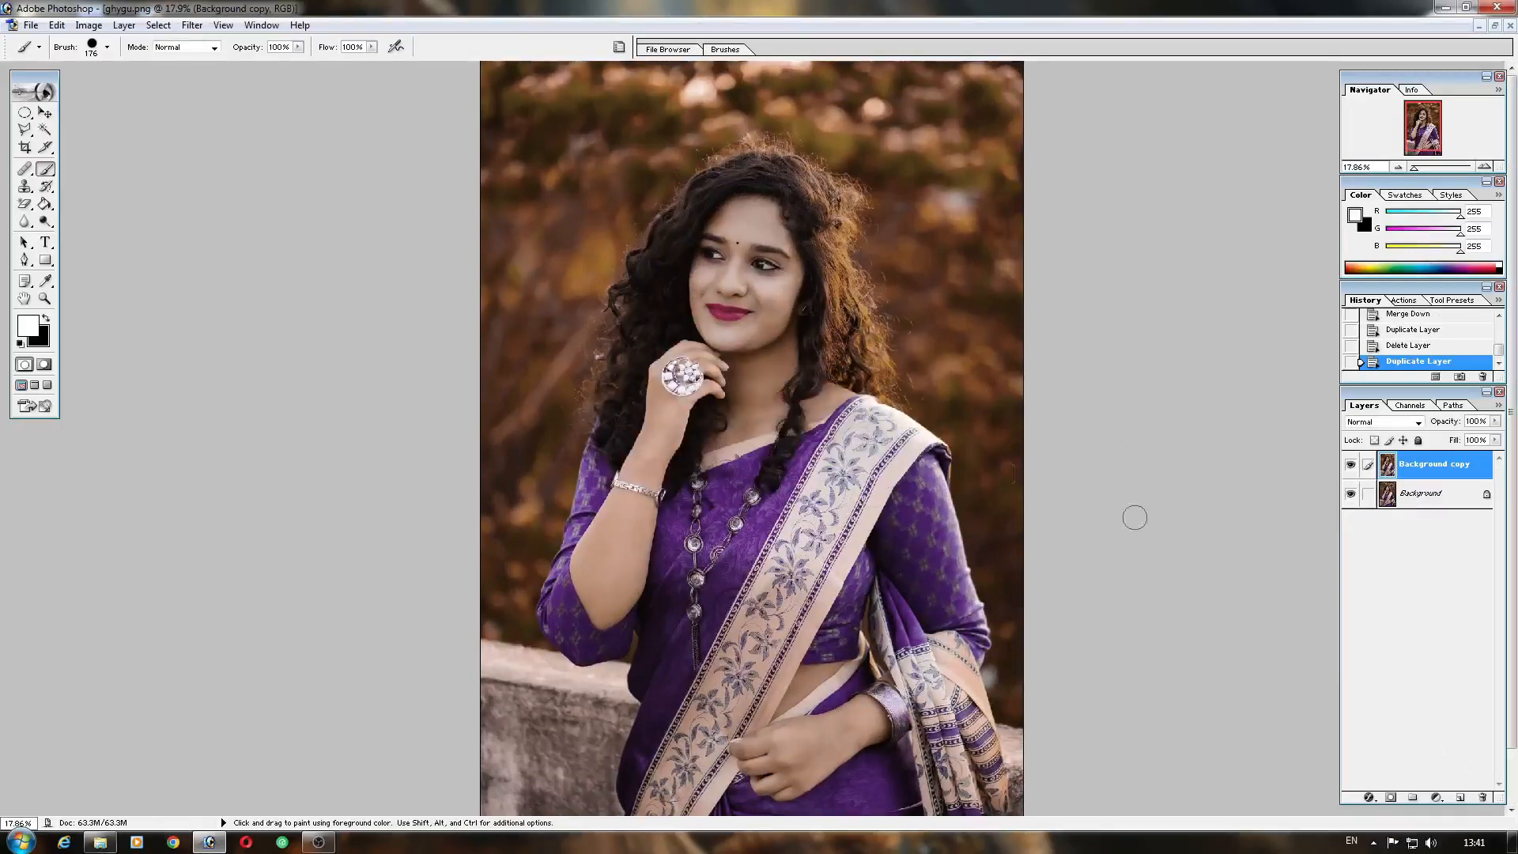
- Add a Hue/Saturation adjustment layer with Saturation +45 and the master Hue shifted until the background turns green and the saree magenta
click(1436, 798)
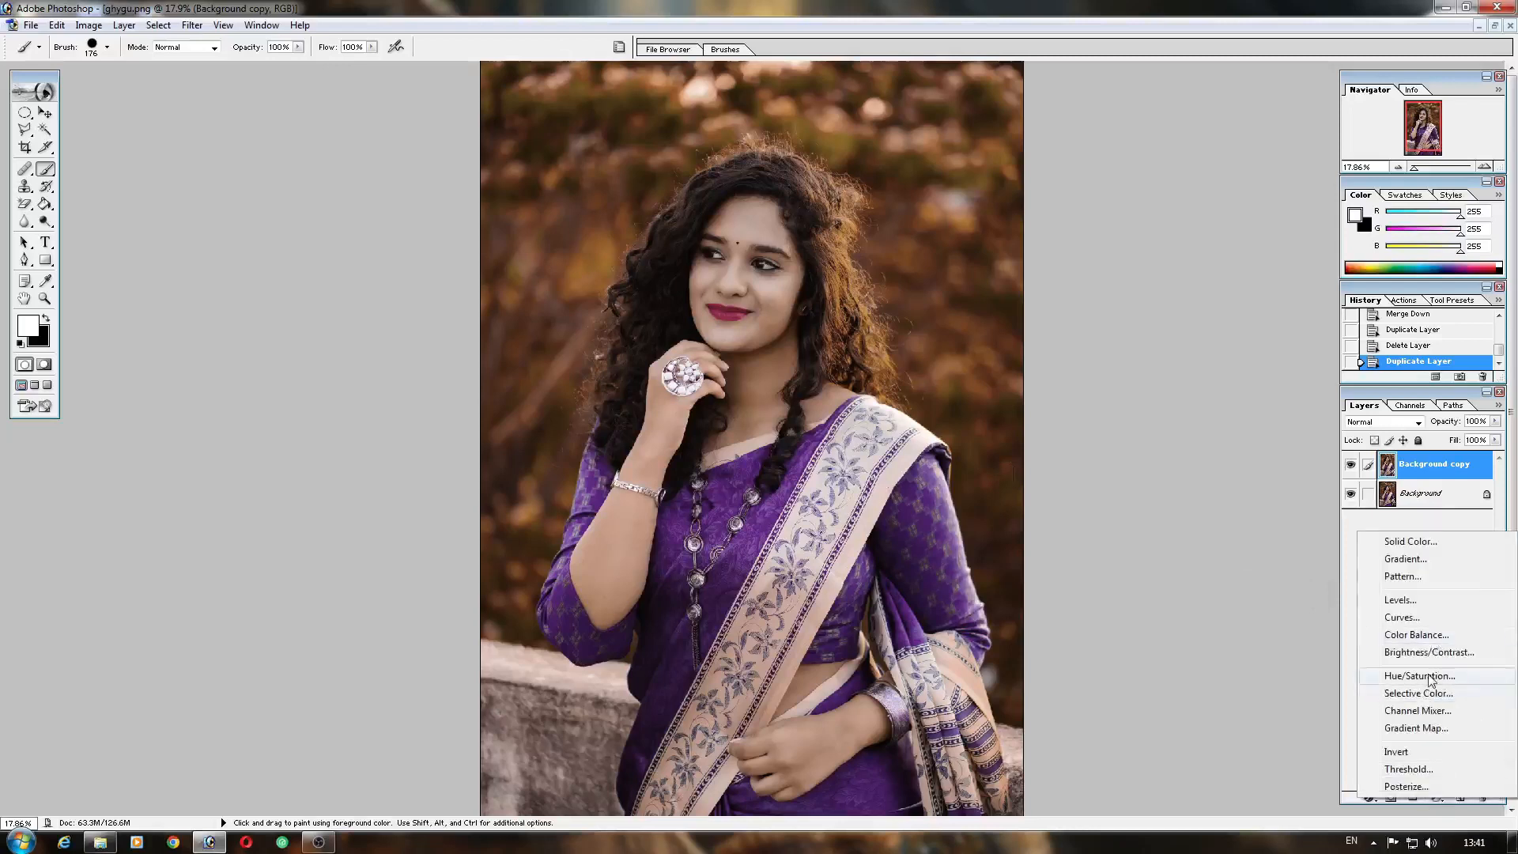
click(1433, 677)
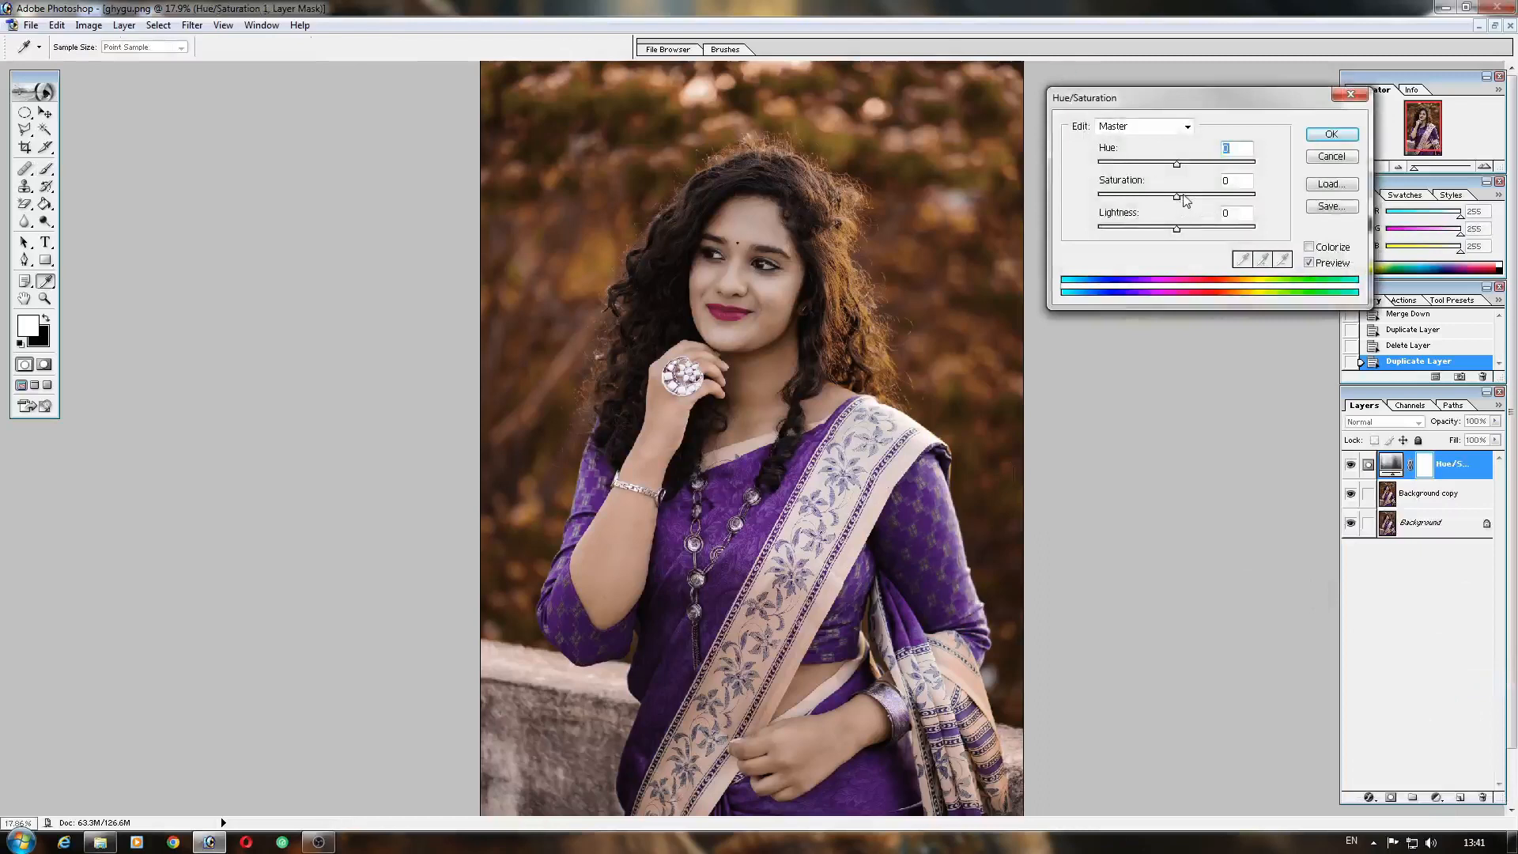
drag(1183, 197, 1218, 197)
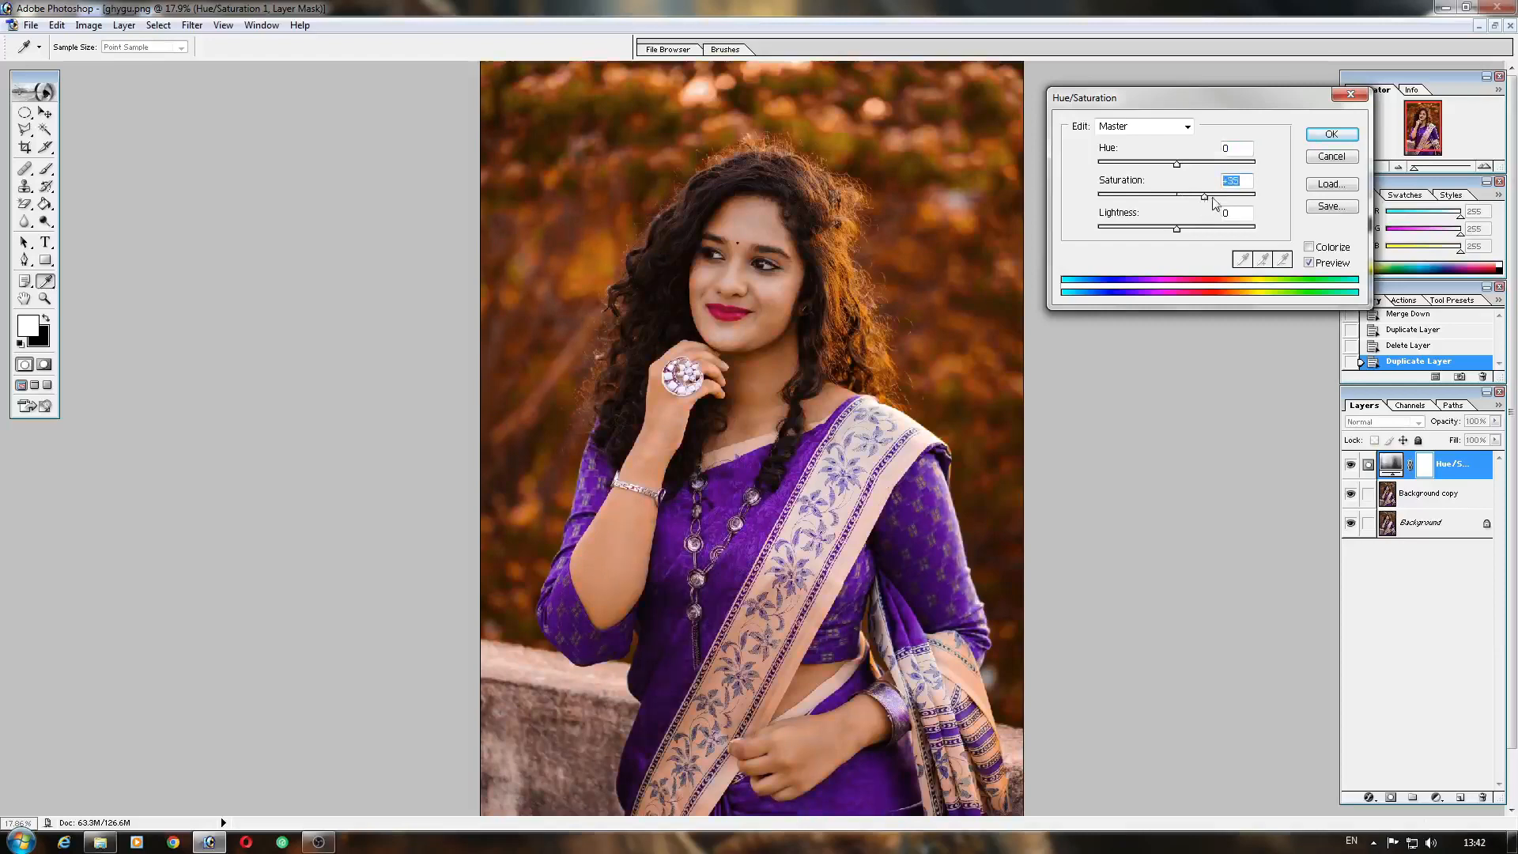
drag(1213, 201, 1217, 197)
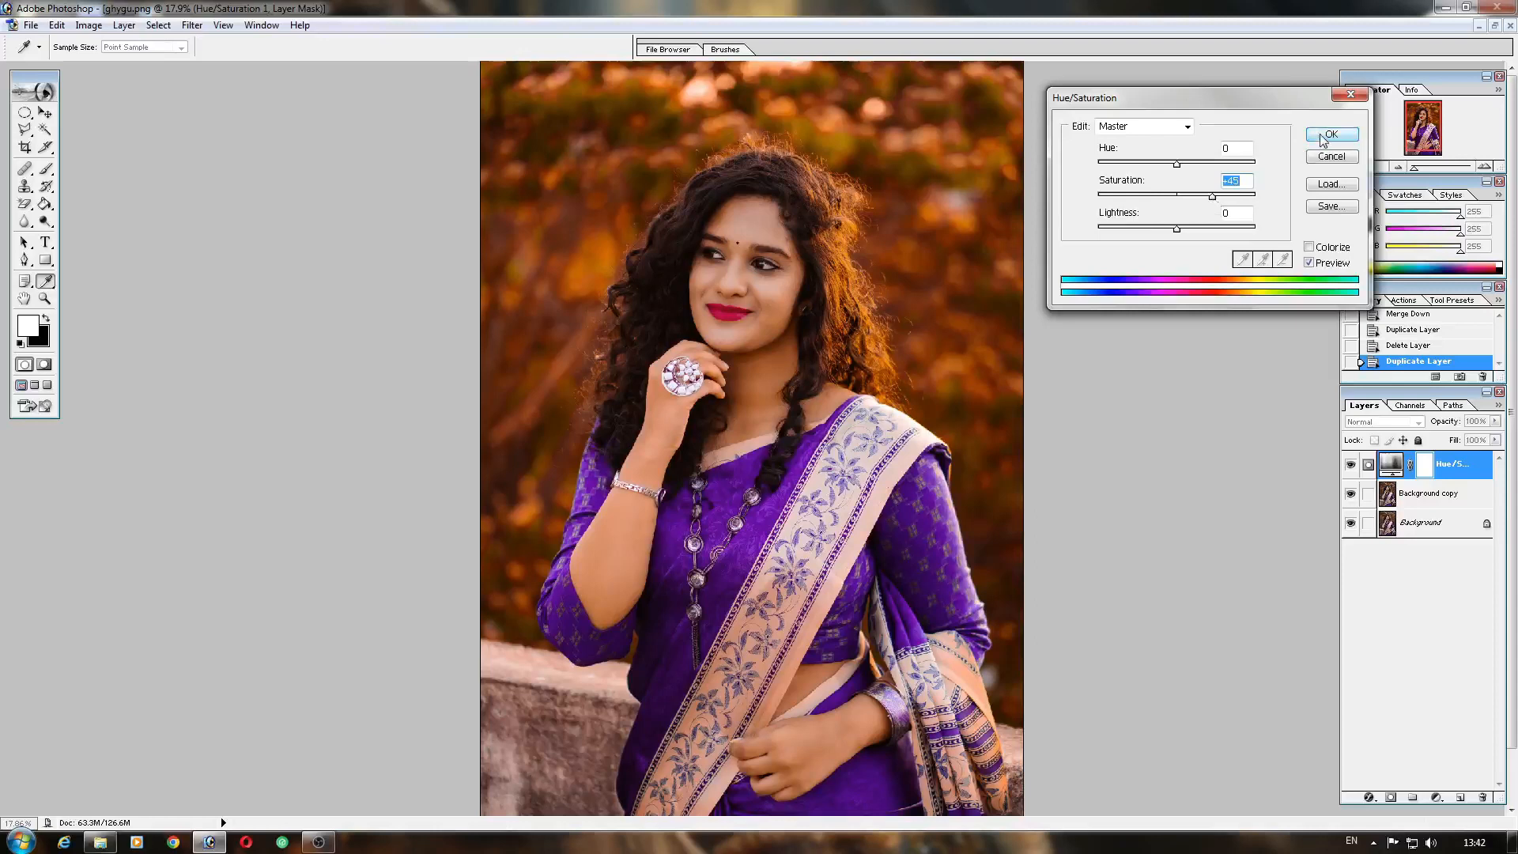
click(1162, 128)
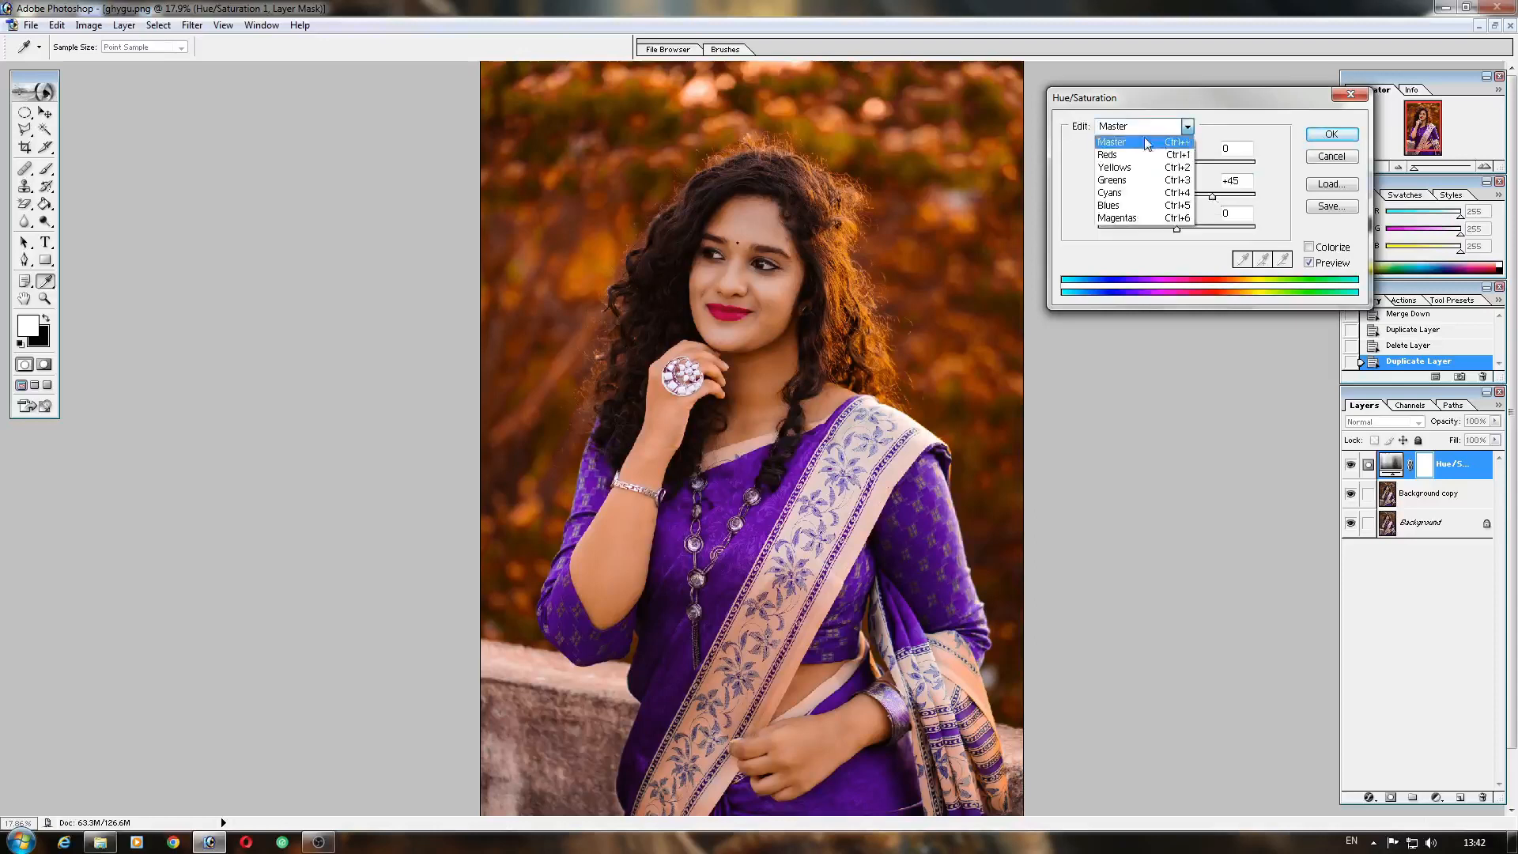
click(1146, 141)
drag(1178, 163, 1217, 163)
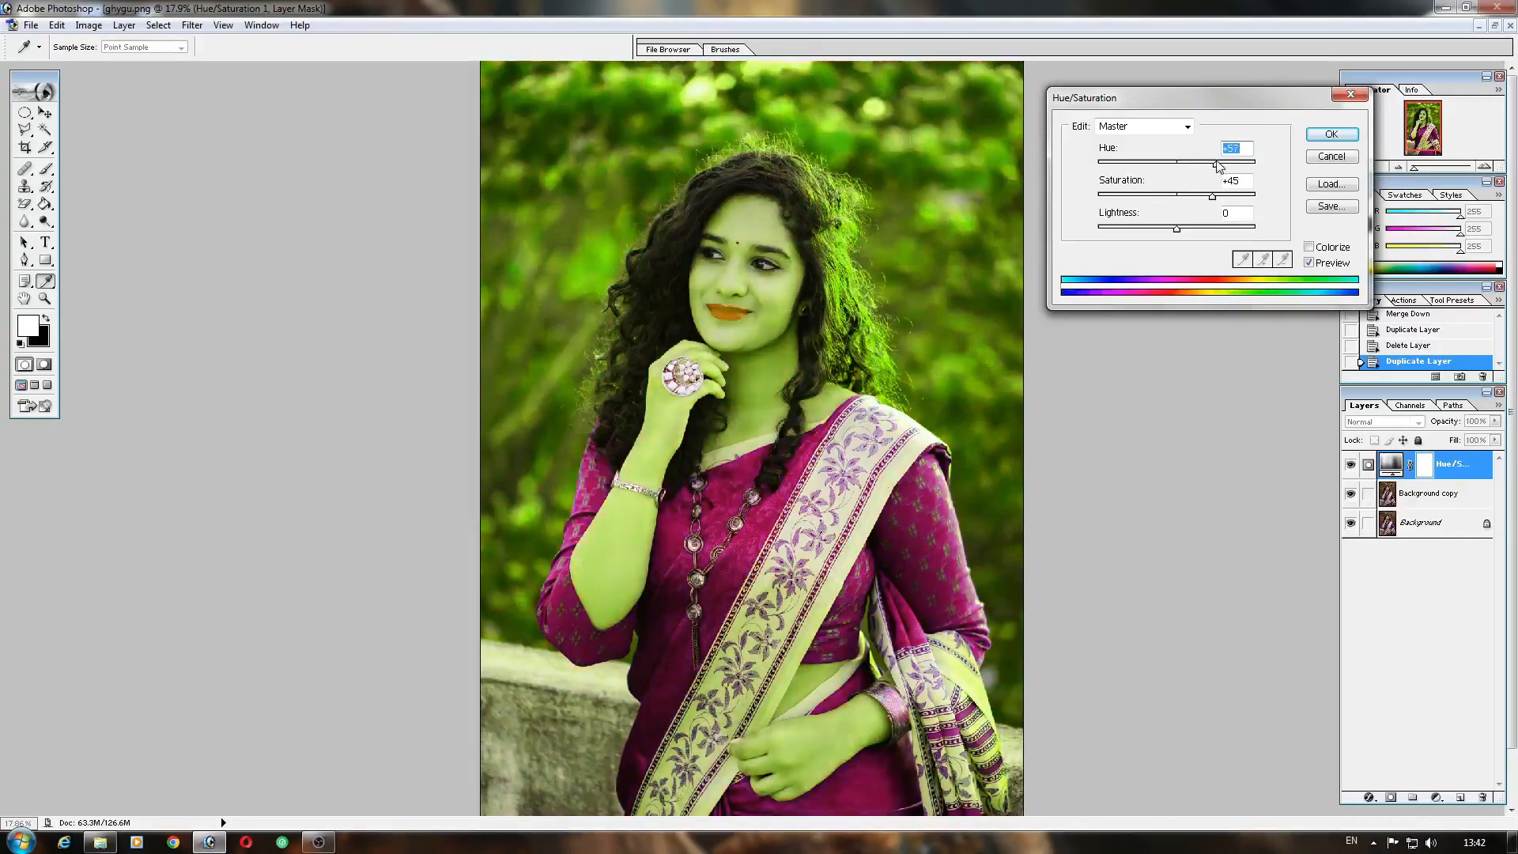
click(1332, 135)
- Paint black on the adjustment layer's mask over the face and neck to restore the natural skin colour
key(b)
key(x)
mouse_move(749, 210)
mouse_down()
mouse_move(698, 306)
mouse_move(710, 321)
mouse_move(730, 295)
mouse_move(754, 203)
mouse_move(791, 285)
mouse_move(786, 303)
mouse_move(761, 283)
mouse_move(763, 224)
mouse_move(748, 339)
mouse_move(732, 356)
mouse_move(693, 319)
mouse_move(712, 360)
mouse_up()
drag(755, 352, 798, 308)
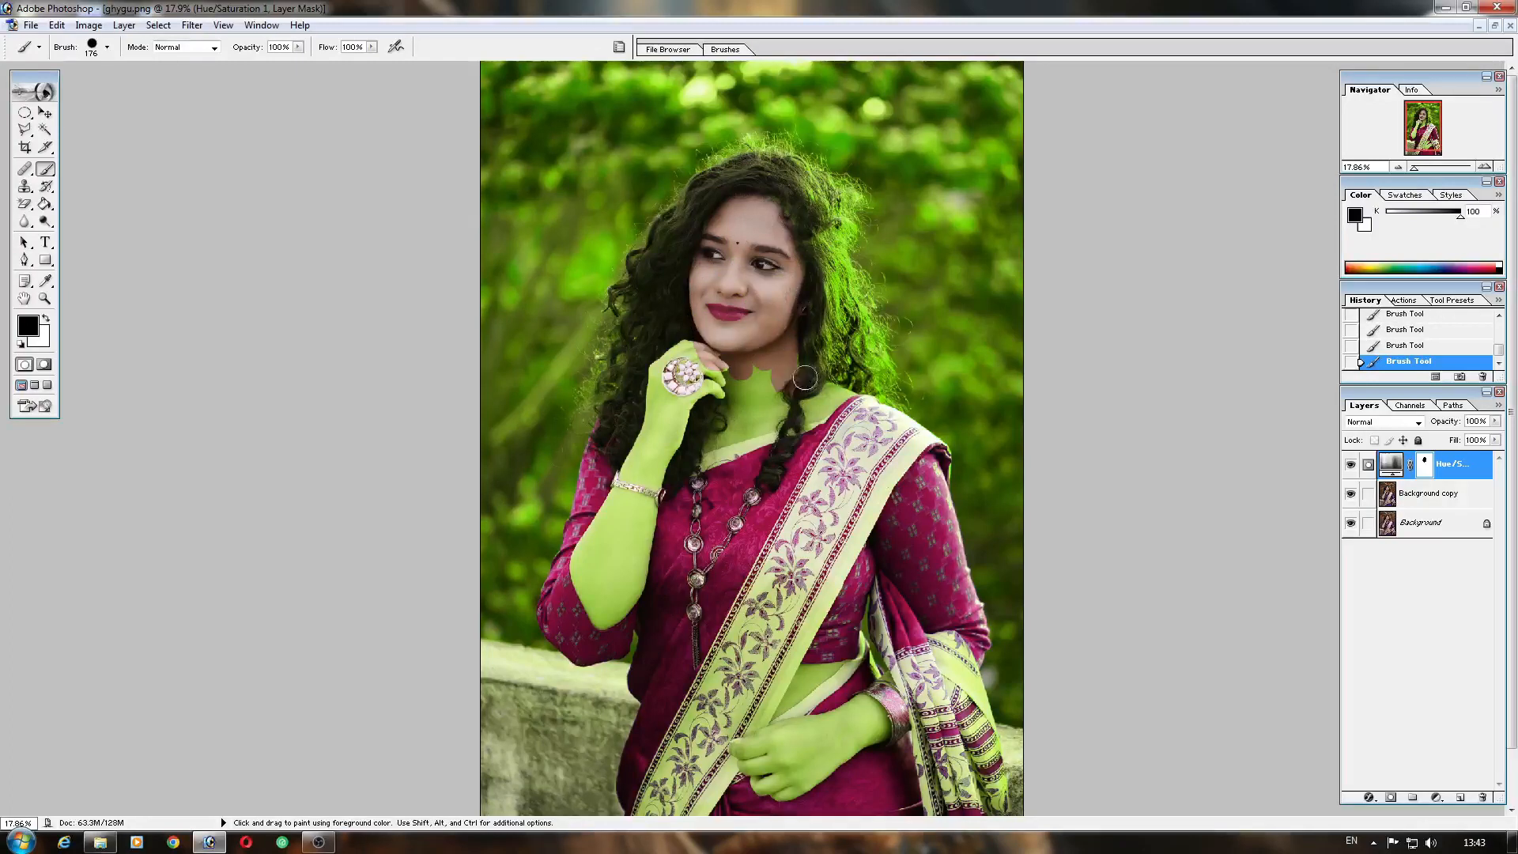
mouse_move(794, 367)
mouse_down()
mouse_move(835, 390)
mouse_move(822, 413)
mouse_move(703, 457)
mouse_move(730, 373)
mouse_move(736, 397)
mouse_move(740, 376)
mouse_move(810, 394)
mouse_move(738, 402)
mouse_move(797, 403)
mouse_up()
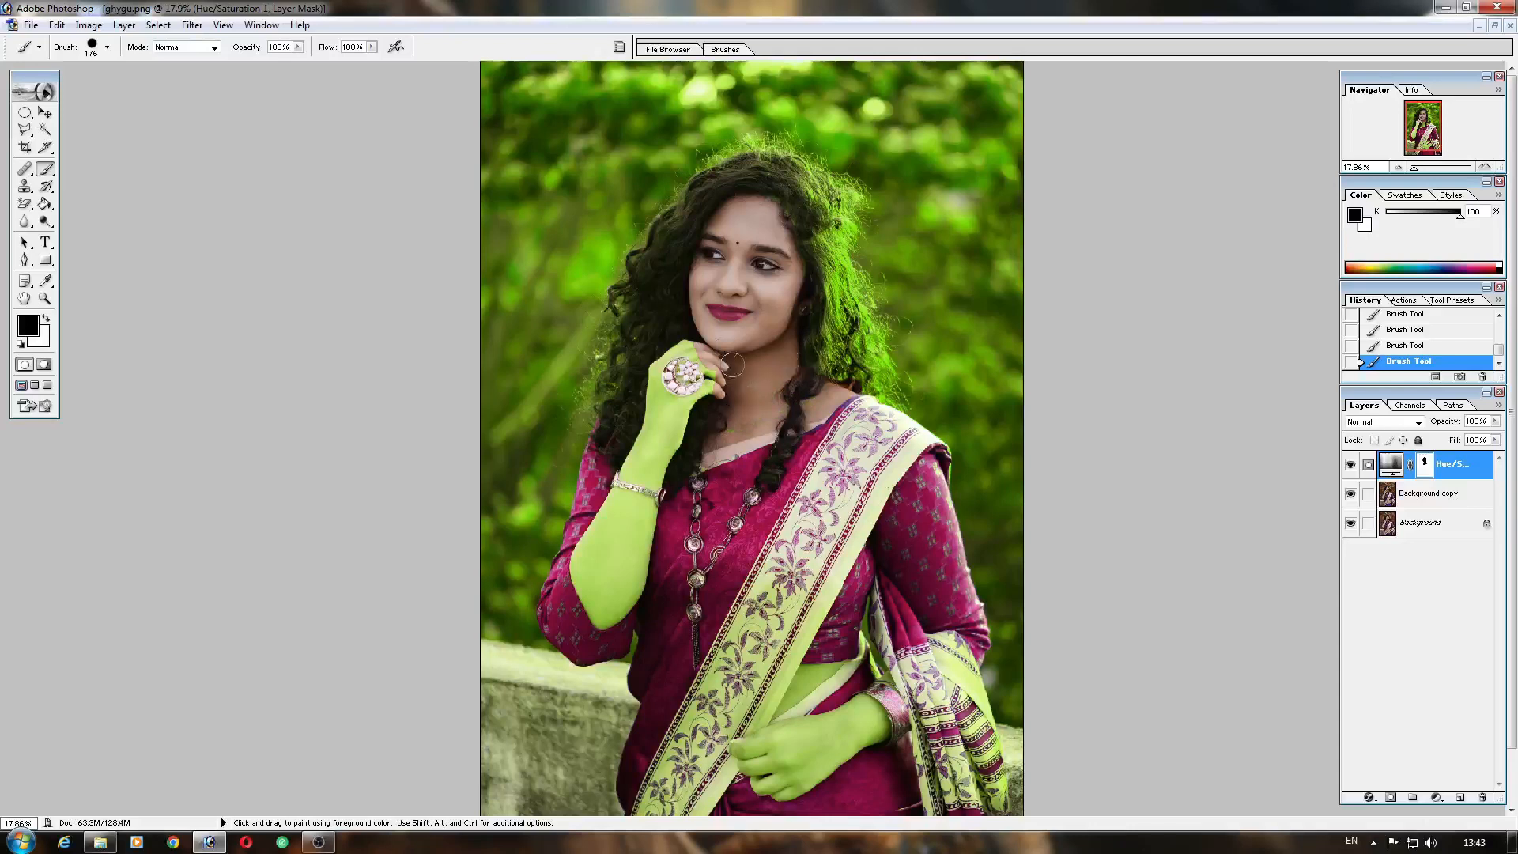
- Paint black on the layer mask over the raised hand and forearm and over the lower hand
mouse_move(651, 369)
mouse_down()
mouse_move(678, 399)
mouse_move(711, 370)
mouse_move(645, 434)
mouse_move(649, 461)
mouse_move(679, 405)
mouse_move(661, 442)
mouse_move(674, 424)
mouse_move(675, 438)
mouse_move(641, 476)
mouse_move(640, 448)
mouse_move(626, 475)
mouse_move(660, 476)
mouse_move(593, 619)
mouse_move(581, 565)
mouse_move(621, 495)
mouse_move(603, 567)
mouse_up()
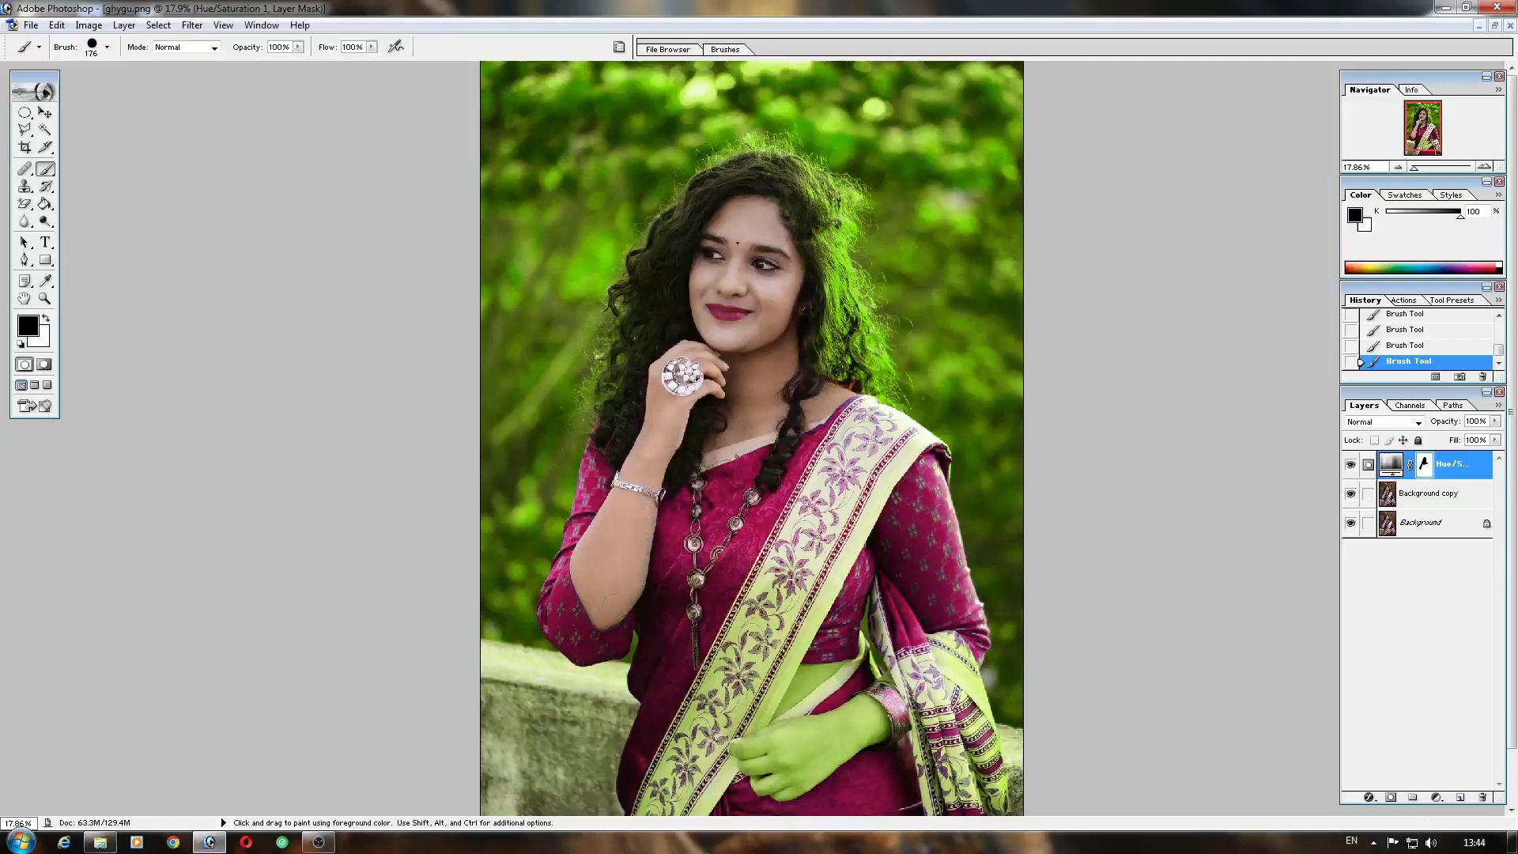
scroll(990, 714, down, 2)
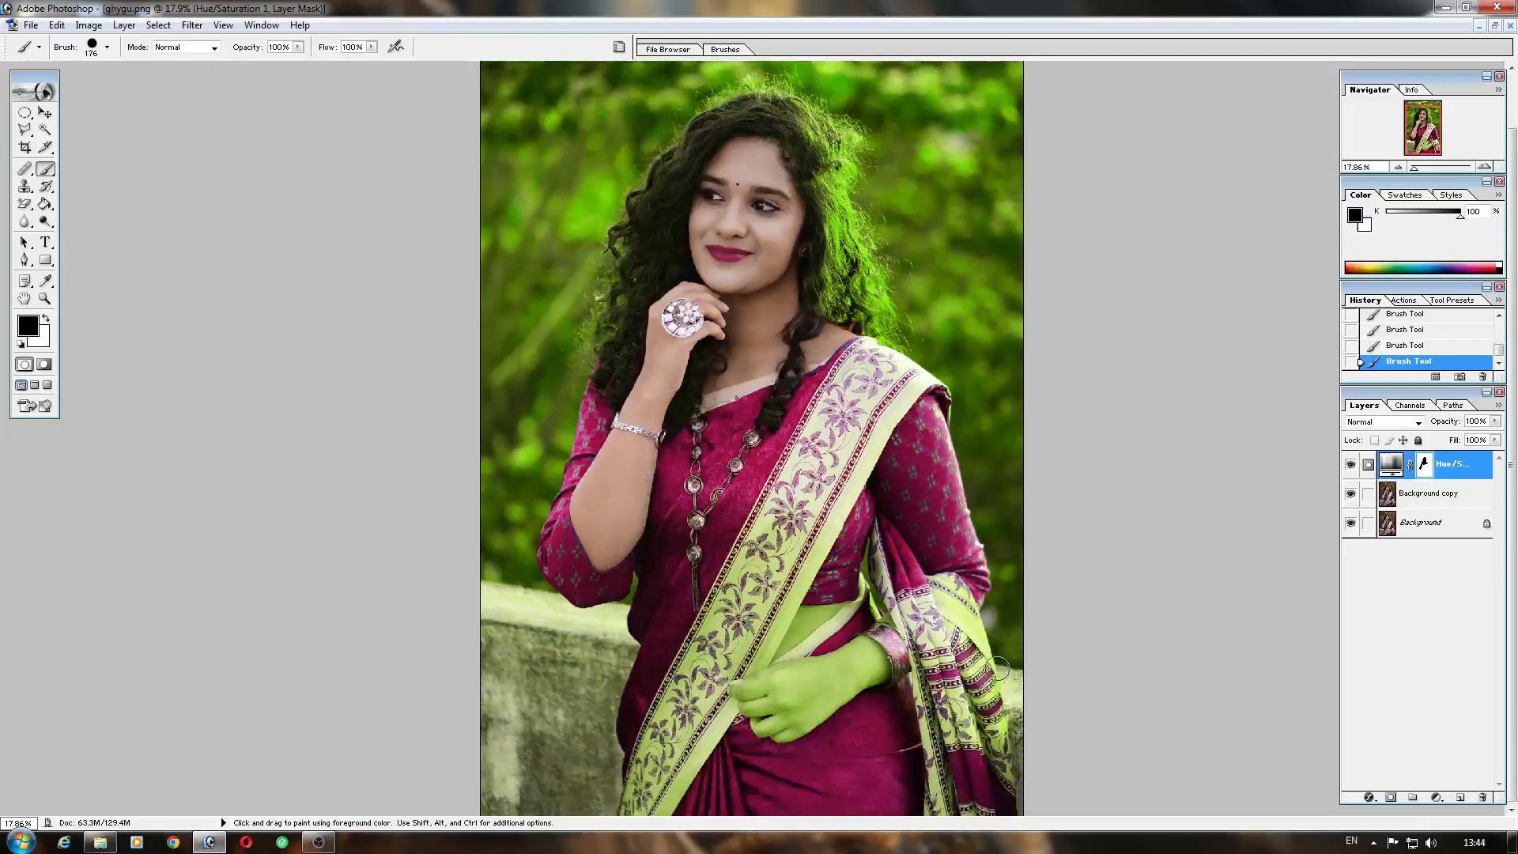
mouse_move(740, 693)
mouse_down()
mouse_move(862, 653)
mouse_move(879, 672)
mouse_move(794, 727)
mouse_move(758, 707)
mouse_move(866, 664)
mouse_move(781, 707)
mouse_up()
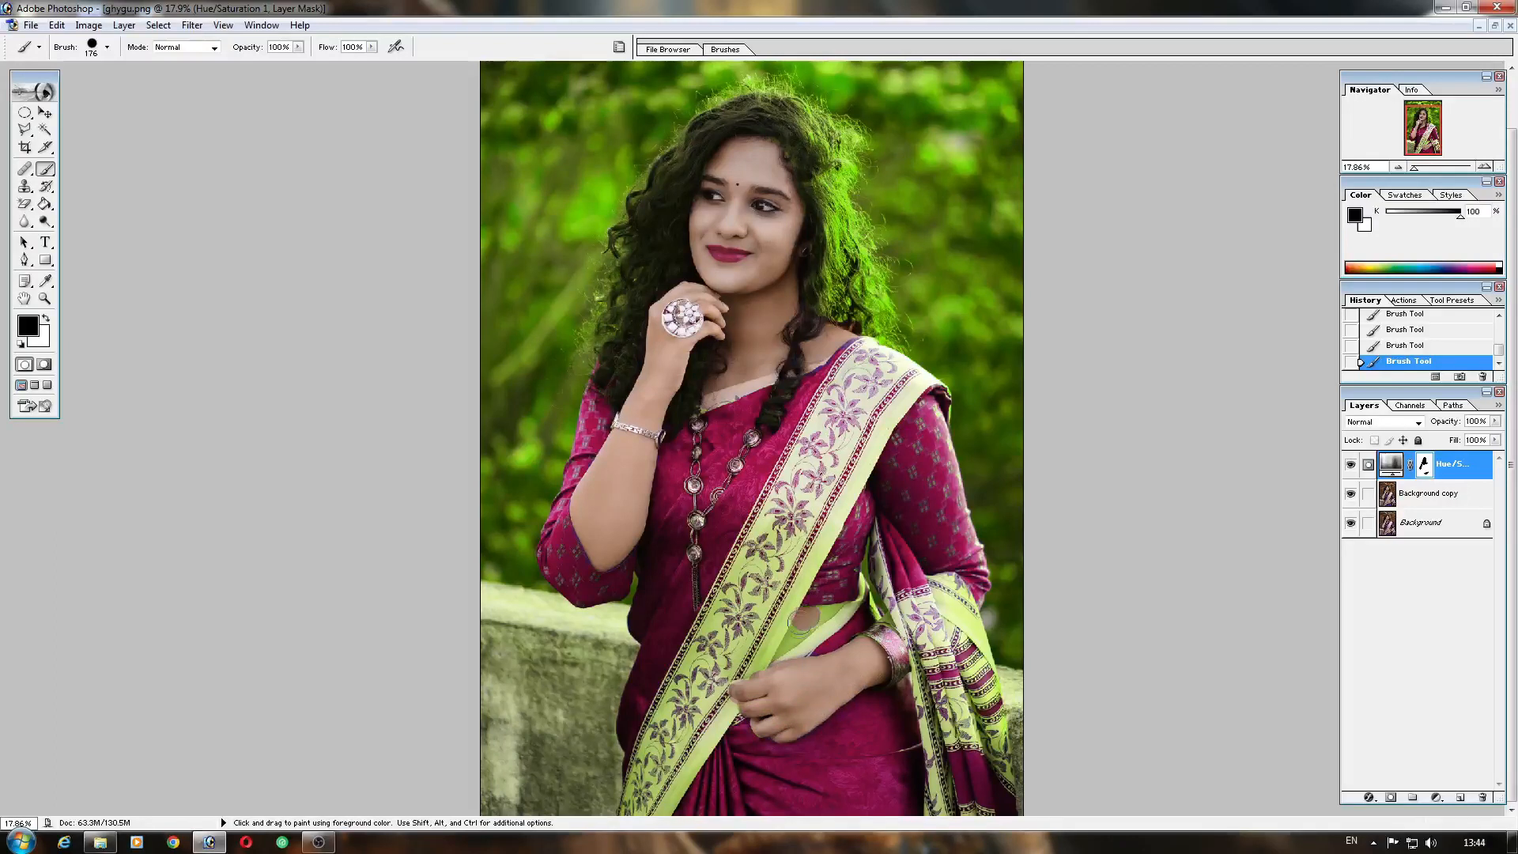
- Revert the last brush stroke, reduce the brush to 80 px and mask the bare skin at the waist
click(1393, 348)
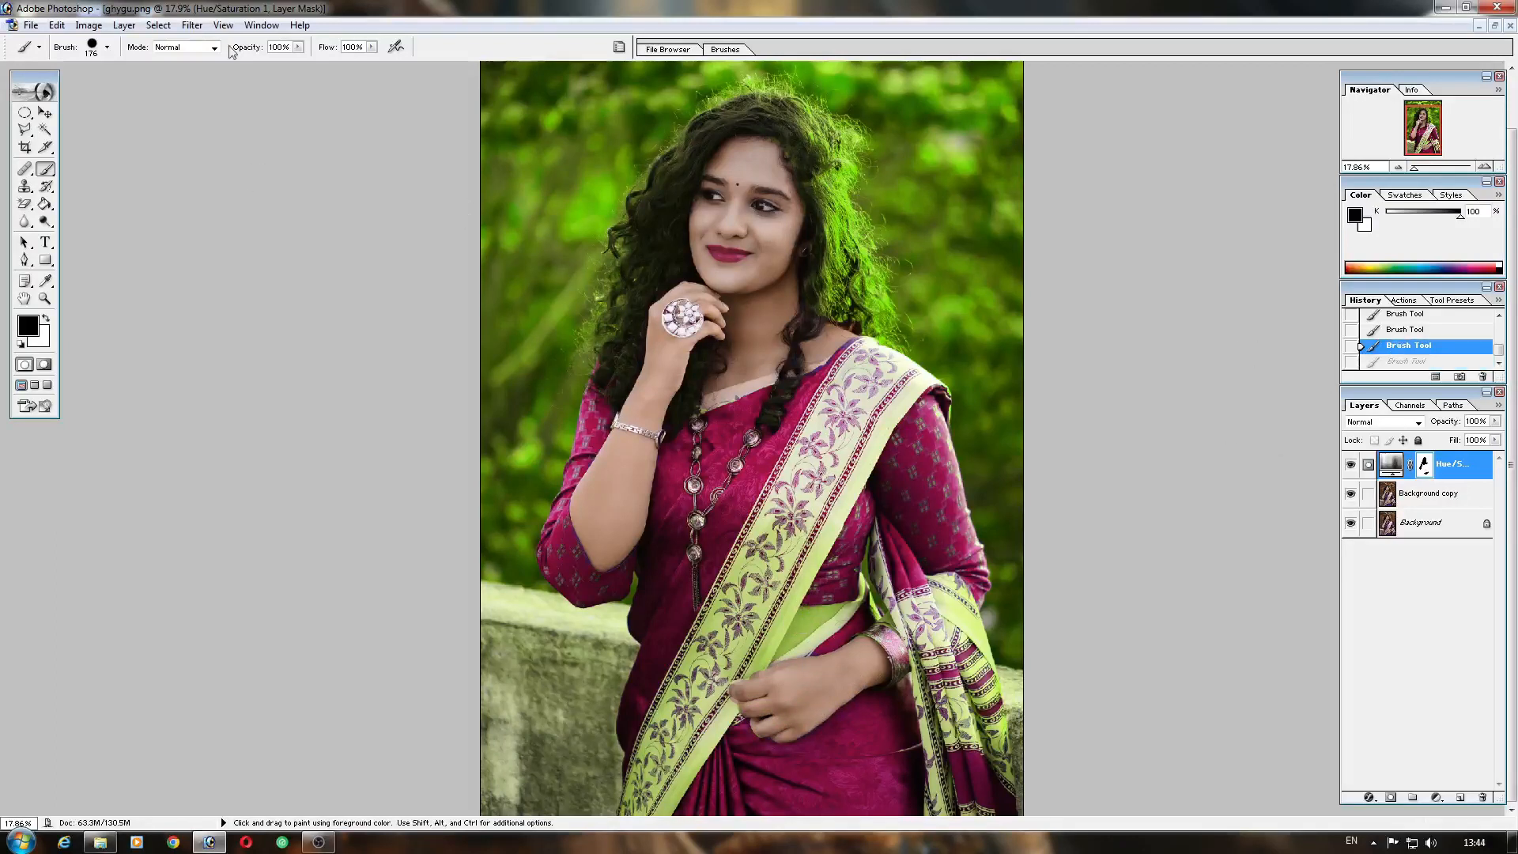
click(107, 46)
drag(84, 88, 79, 87)
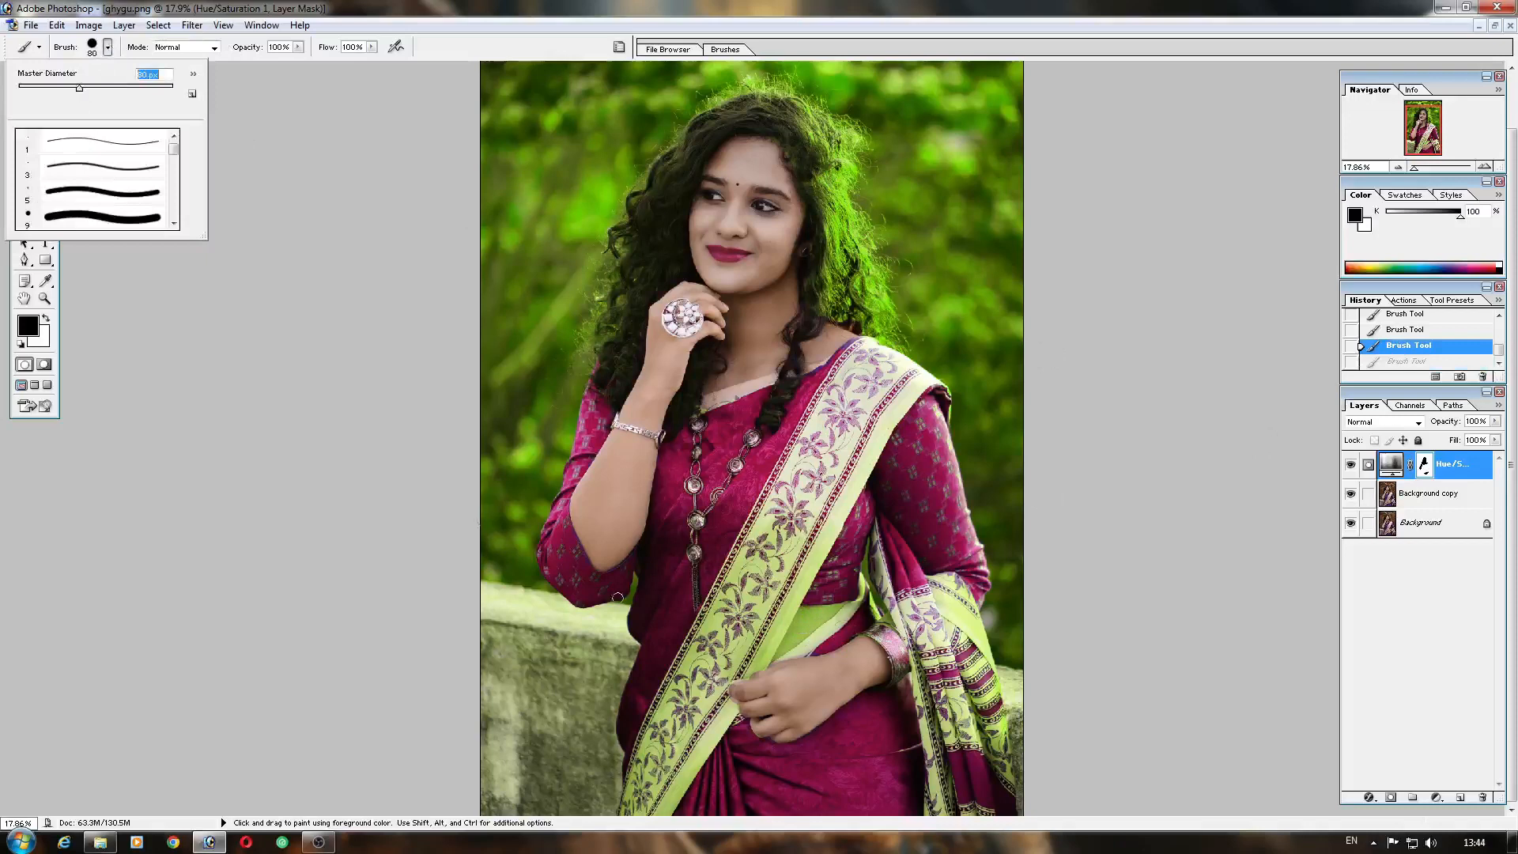
mouse_move(829, 611)
mouse_down()
mouse_move(778, 648)
mouse_move(806, 632)
mouse_up()
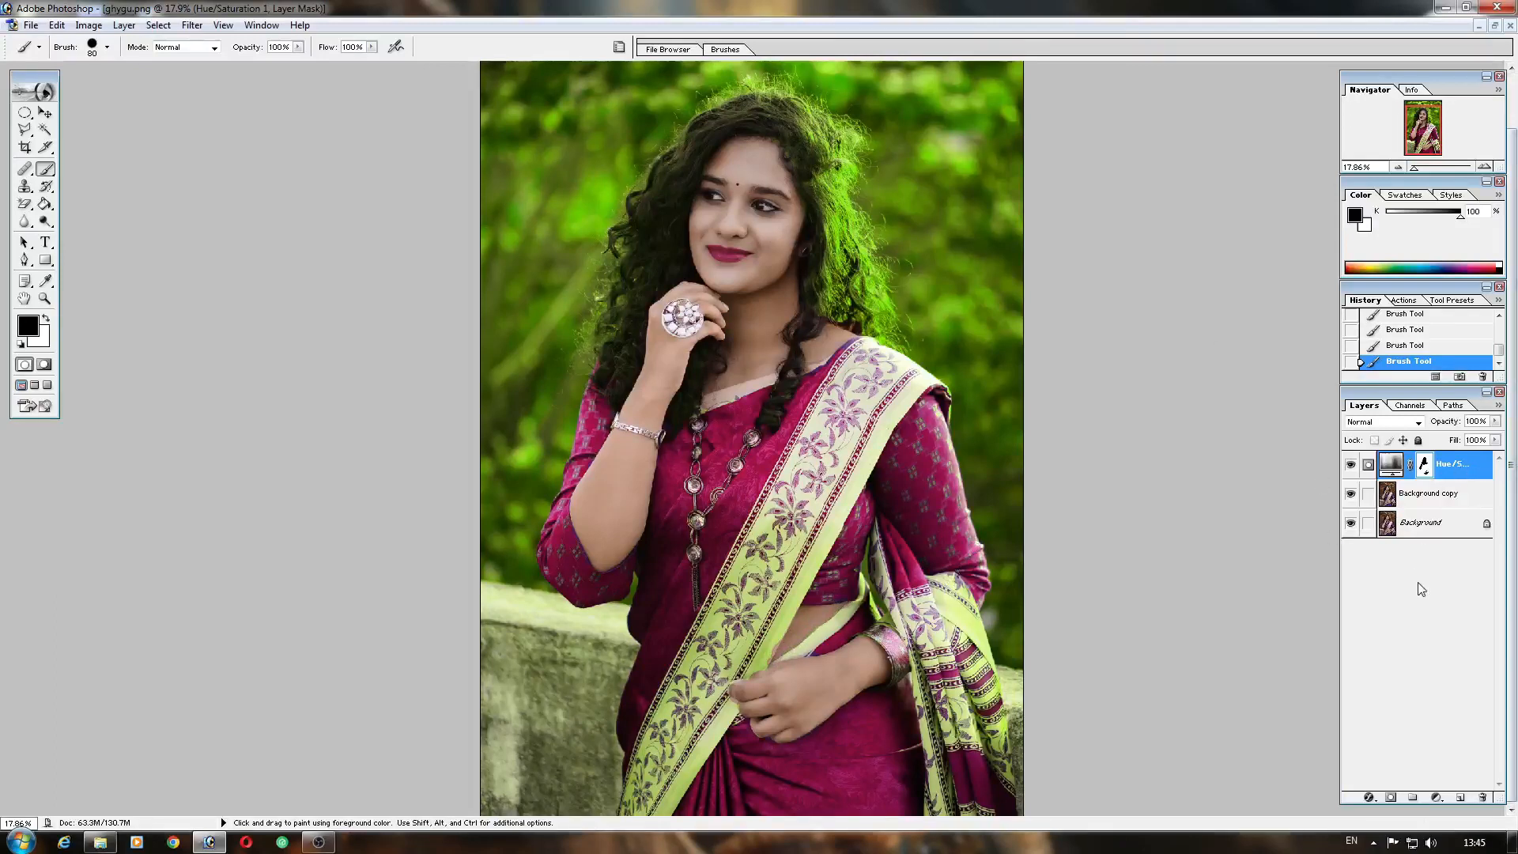
- Merge the Hue/Saturation layer down into Background copy and compare the green version with the original photo
key(x)
key(ctrl+e)
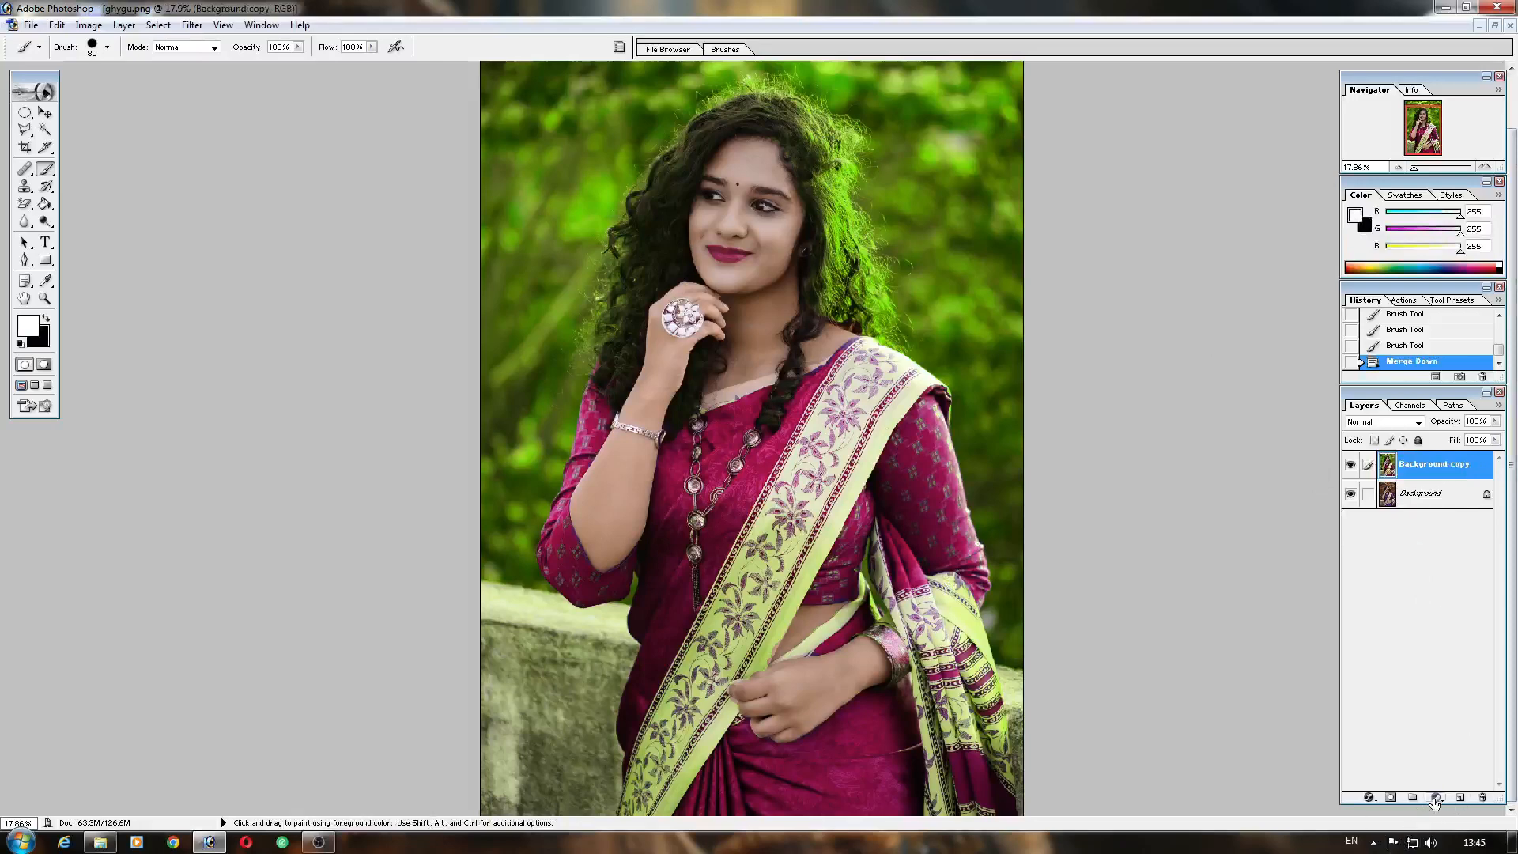
click(1351, 465)
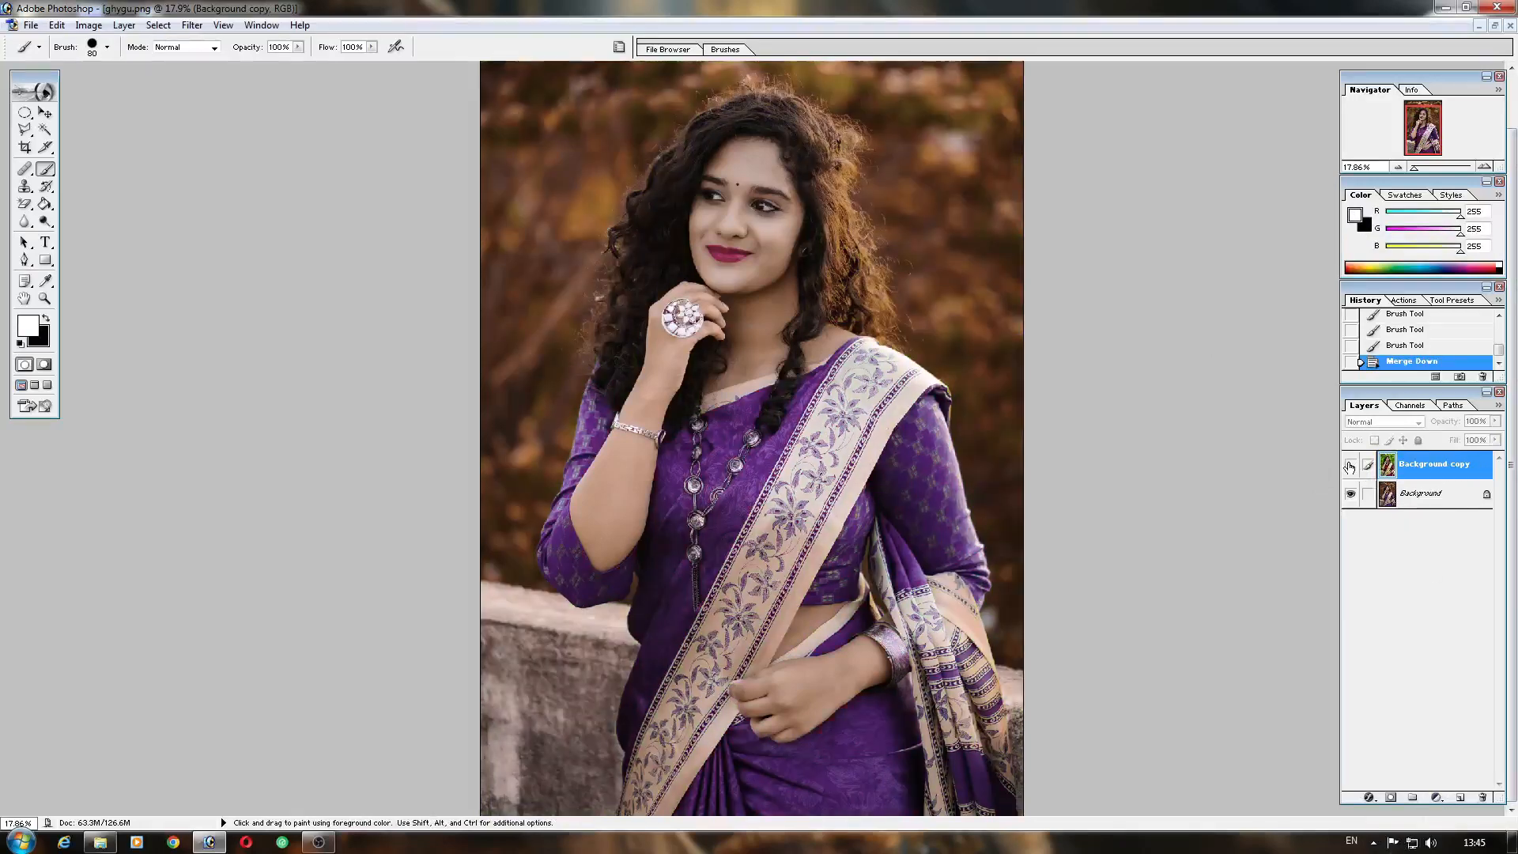
click(1350, 464)
click(1350, 466)
click(1351, 466)
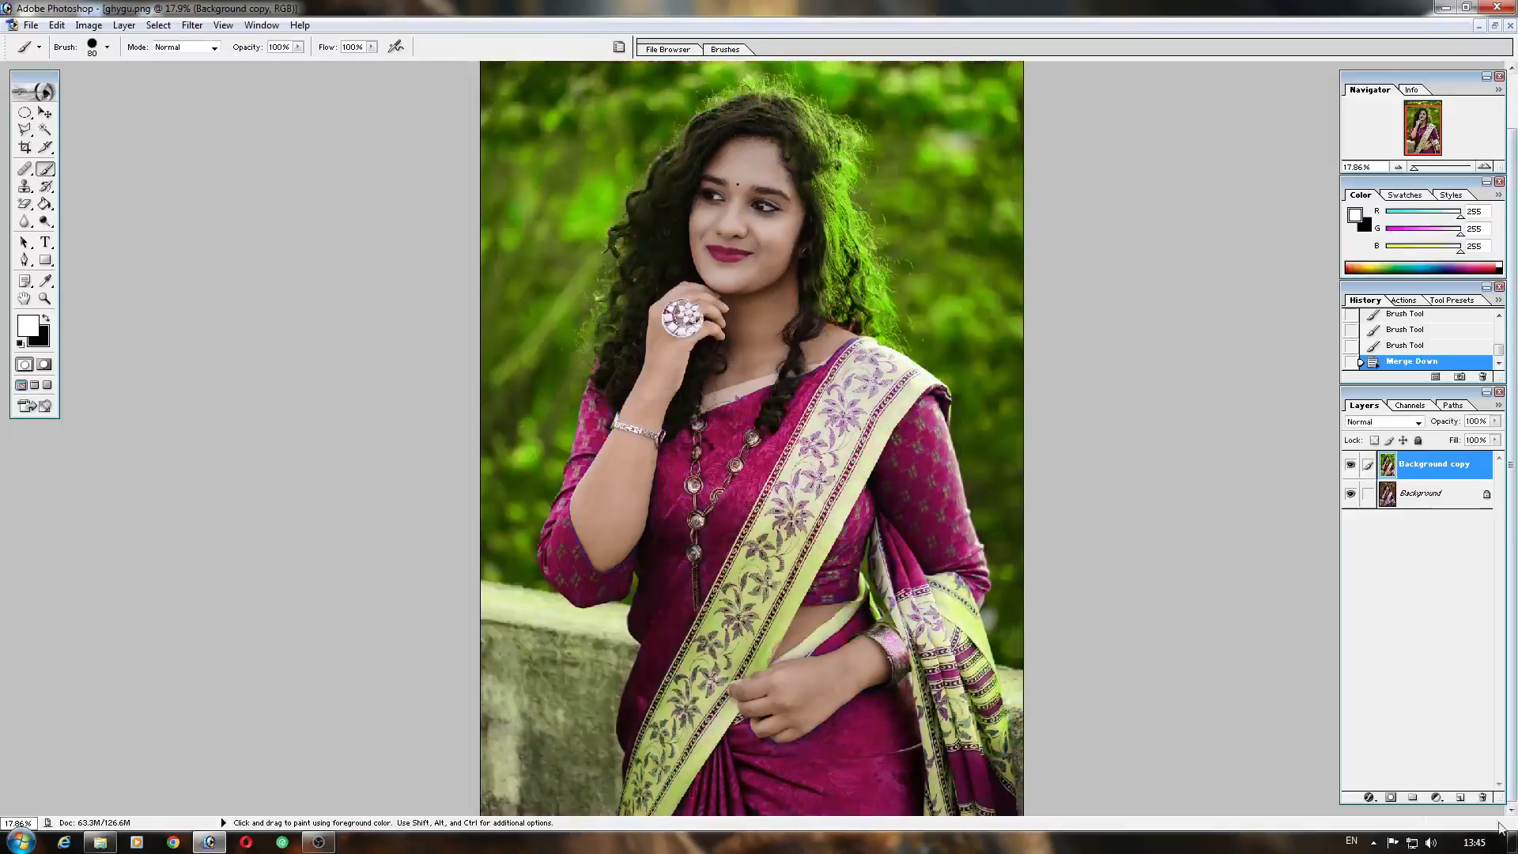
- Add another Hue/Saturation adjustment layer with the Hue lowered until the background turns red and the saree blue
click(1436, 797)
click(1420, 678)
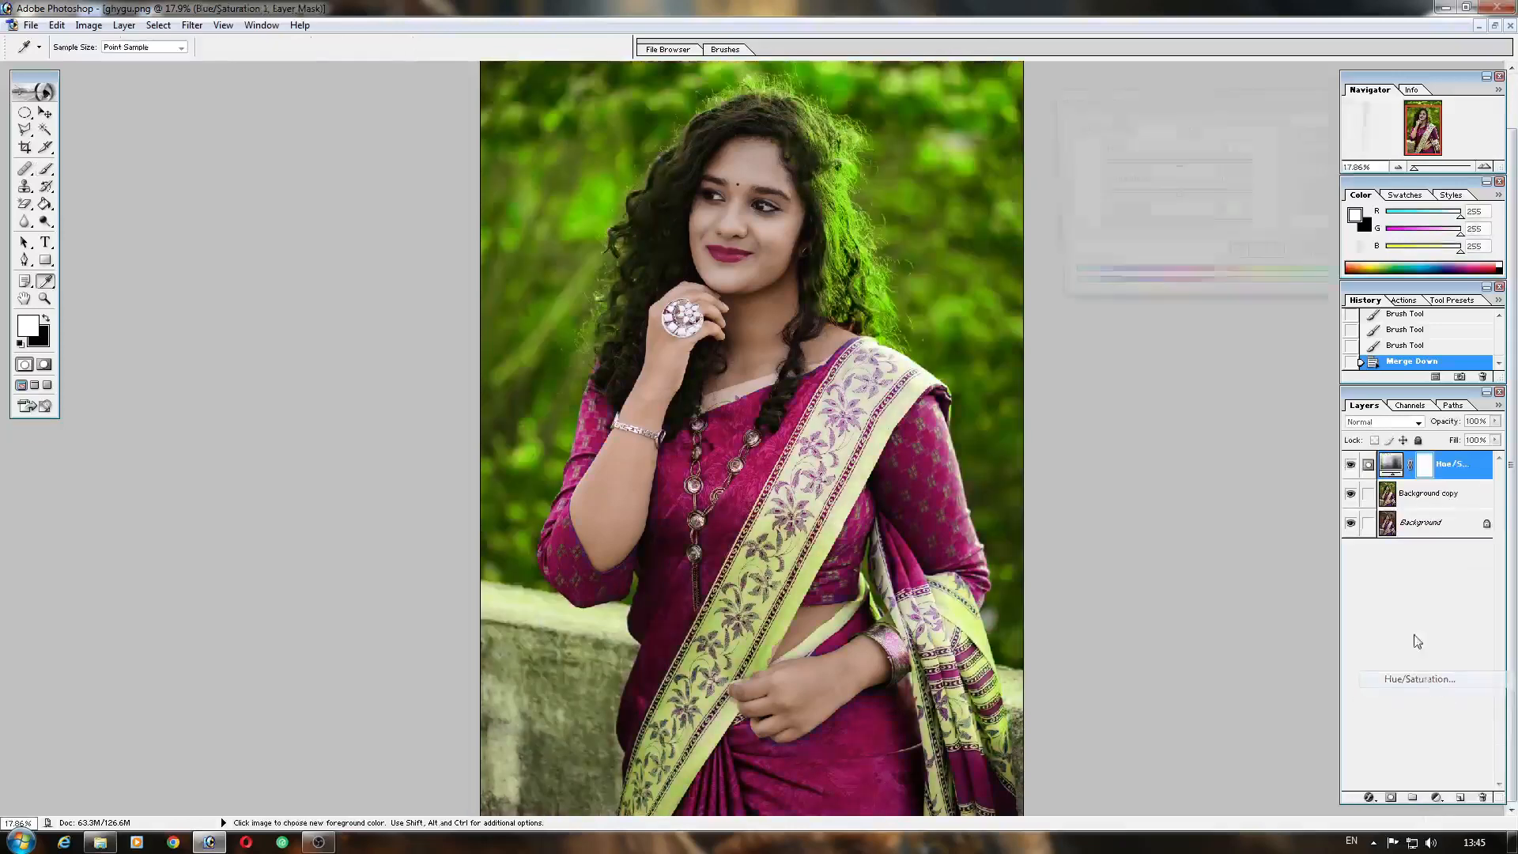
drag(1184, 166, 1127, 167)
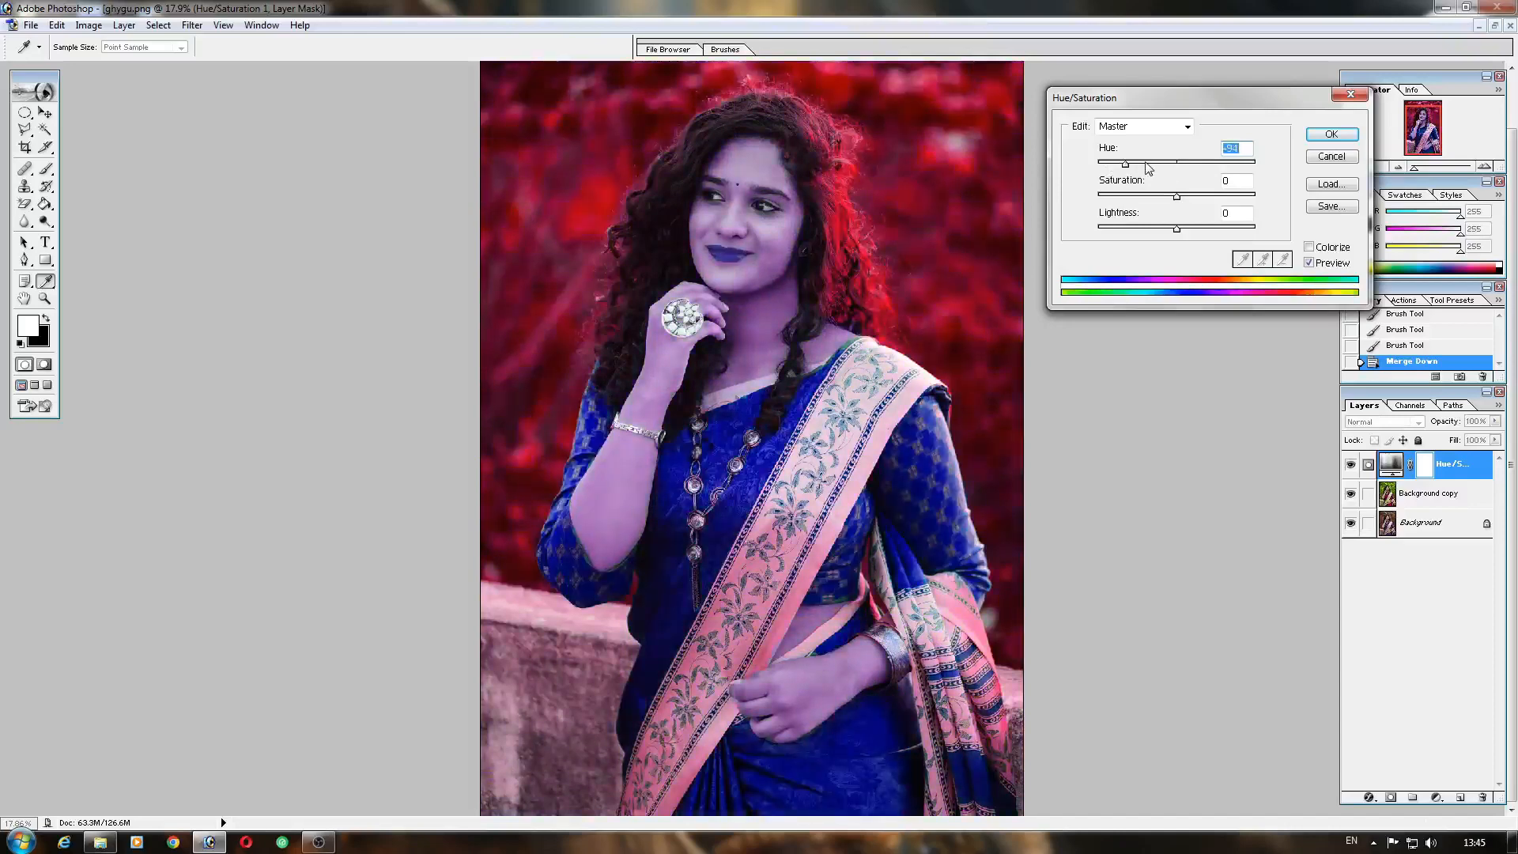
click(1332, 134)
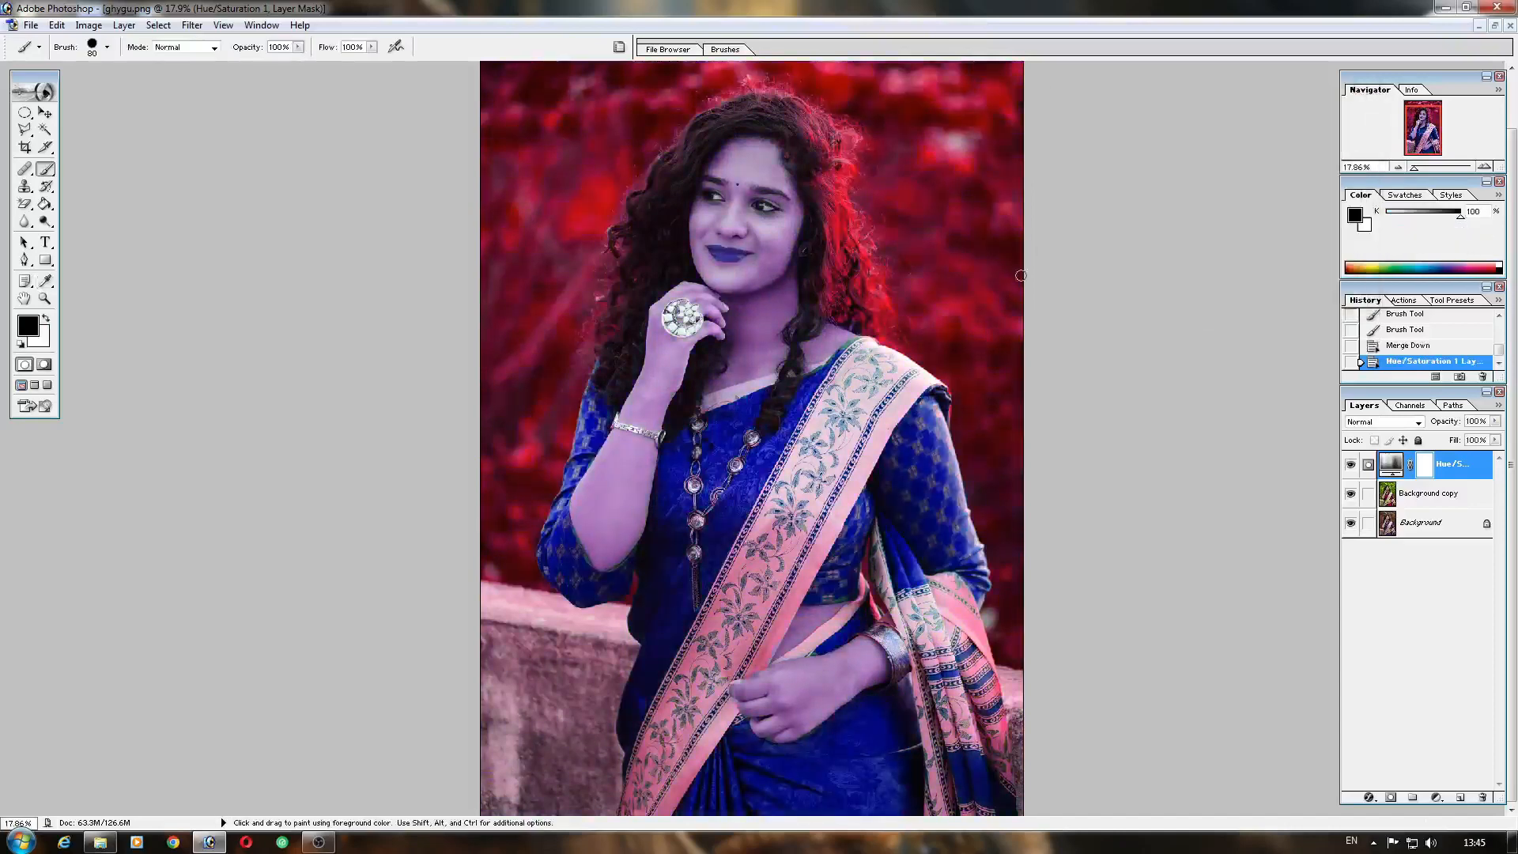
- Enlarge the brush to 135 px and paint black on the new layer mask over the face and upper neck
click(107, 47)
drag(98, 88, 109, 88)
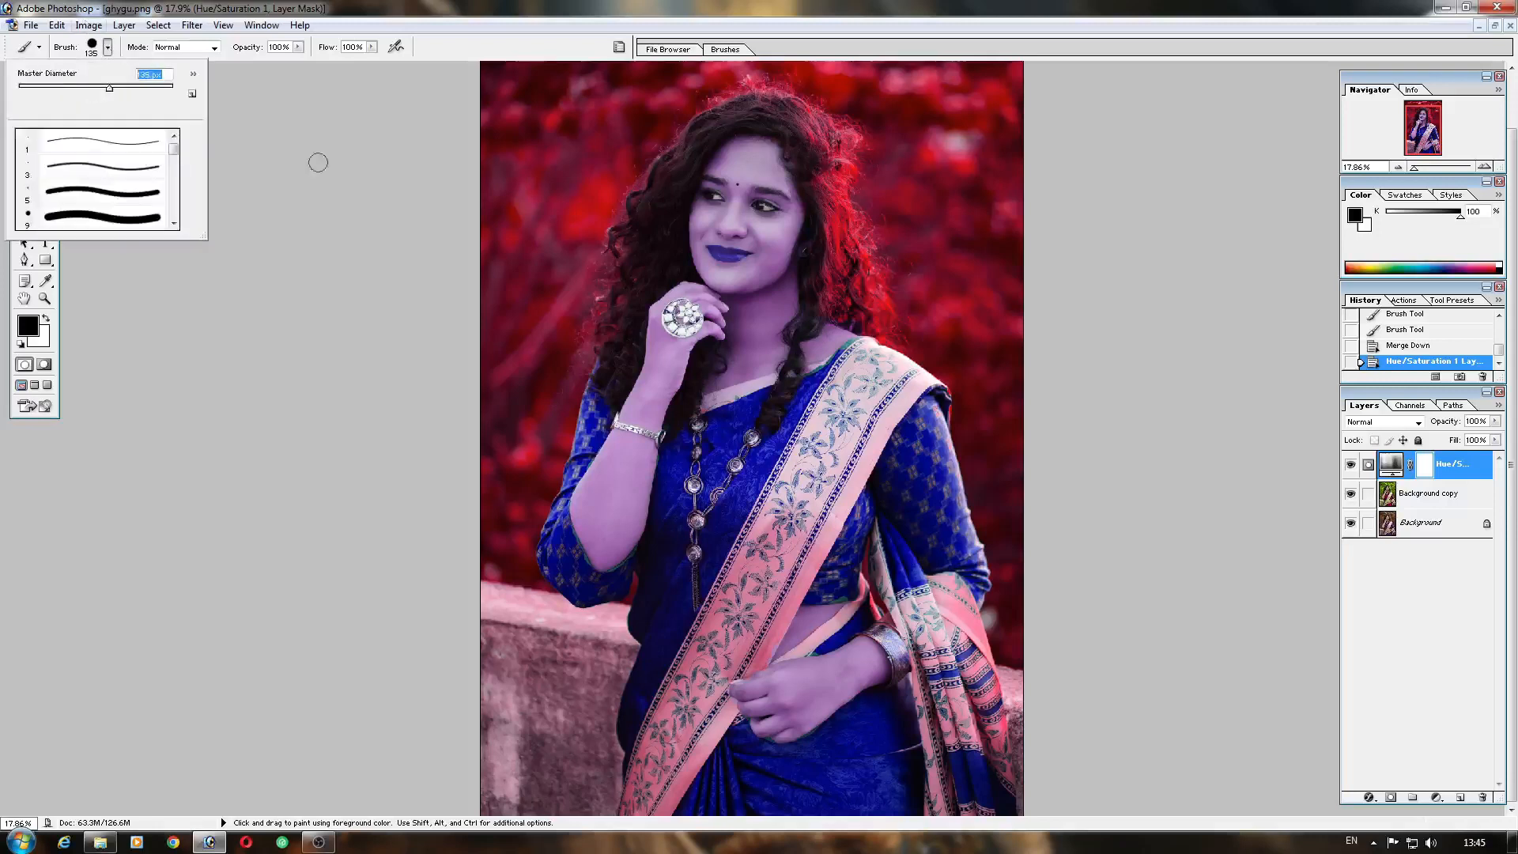
mouse_move(735, 149)
mouse_down()
mouse_move(720, 196)
mouse_move(725, 157)
mouse_move(770, 162)
mouse_move(731, 228)
mouse_move(737, 207)
mouse_move(708, 207)
mouse_move(688, 252)
mouse_move(707, 192)
mouse_move(741, 284)
mouse_move(791, 187)
mouse_move(806, 212)
mouse_move(784, 228)
mouse_move(793, 301)
mouse_move(810, 315)
mouse_move(703, 270)
mouse_move(701, 298)
mouse_move(658, 309)
mouse_move(695, 280)
mouse_move(728, 327)
mouse_move(774, 298)
mouse_move(787, 327)
mouse_move(816, 320)
mouse_move(796, 363)
mouse_move(712, 385)
mouse_move(791, 328)
mouse_up()
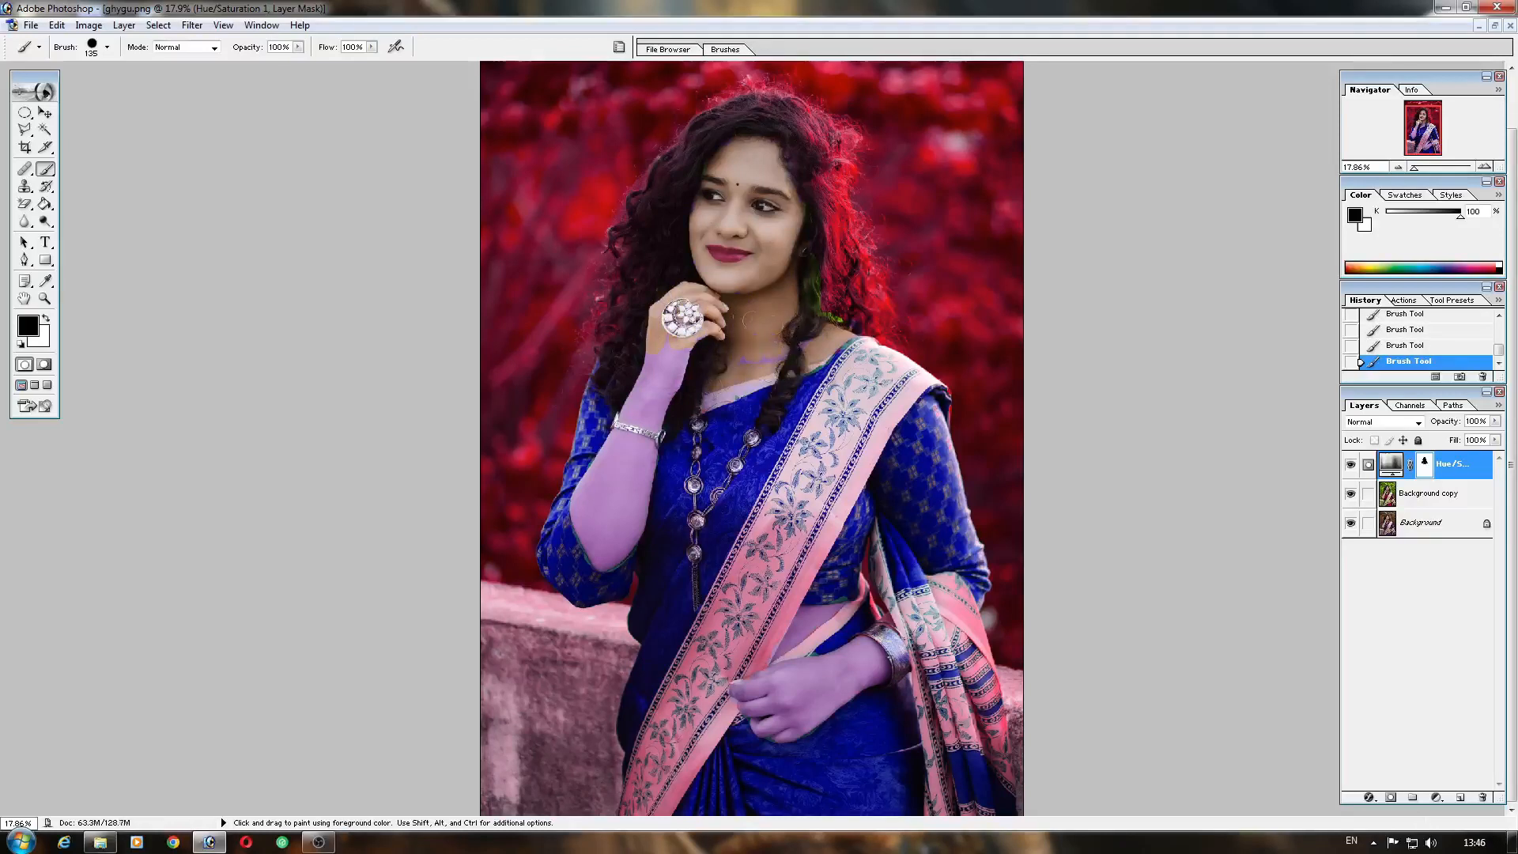
- Mask the lower neck and the raised forearm in black, undoing the stray strokes and repainting the arm cleanly
mouse_move(784, 352)
mouse_down()
mouse_move(734, 359)
mouse_move(798, 354)
mouse_move(716, 373)
mouse_move(703, 336)
mouse_move(672, 363)
mouse_move(676, 339)
mouse_move(641, 345)
mouse_move(651, 367)
mouse_move(622, 449)
mouse_move(687, 382)
mouse_move(676, 360)
mouse_move(639, 439)
mouse_move(634, 400)
mouse_move(574, 499)
mouse_move(605, 563)
mouse_up()
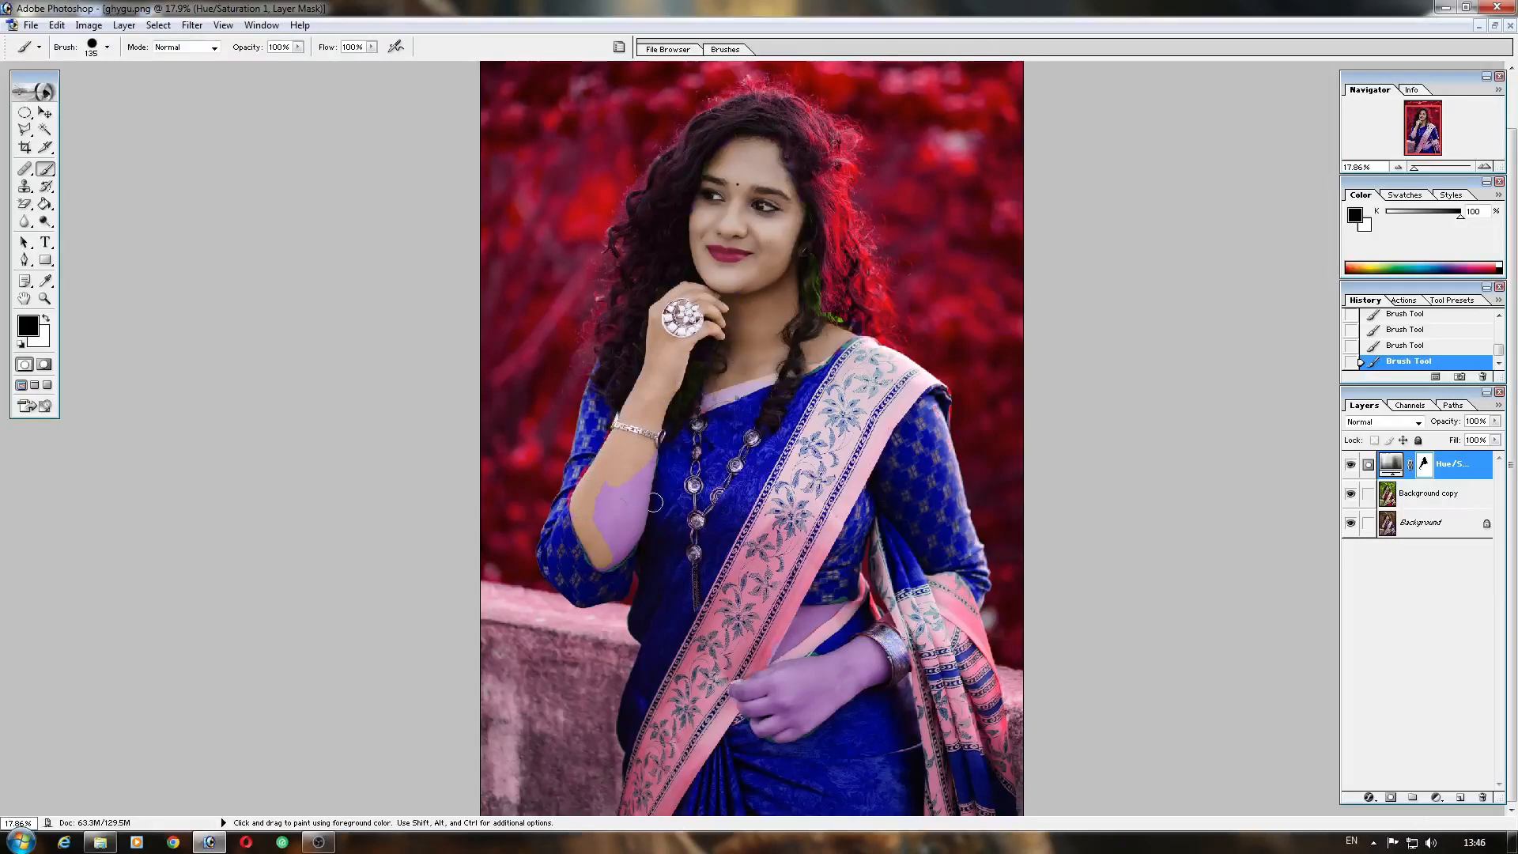
key(ctrl+alt+z)
key(ctrl+alt+z)
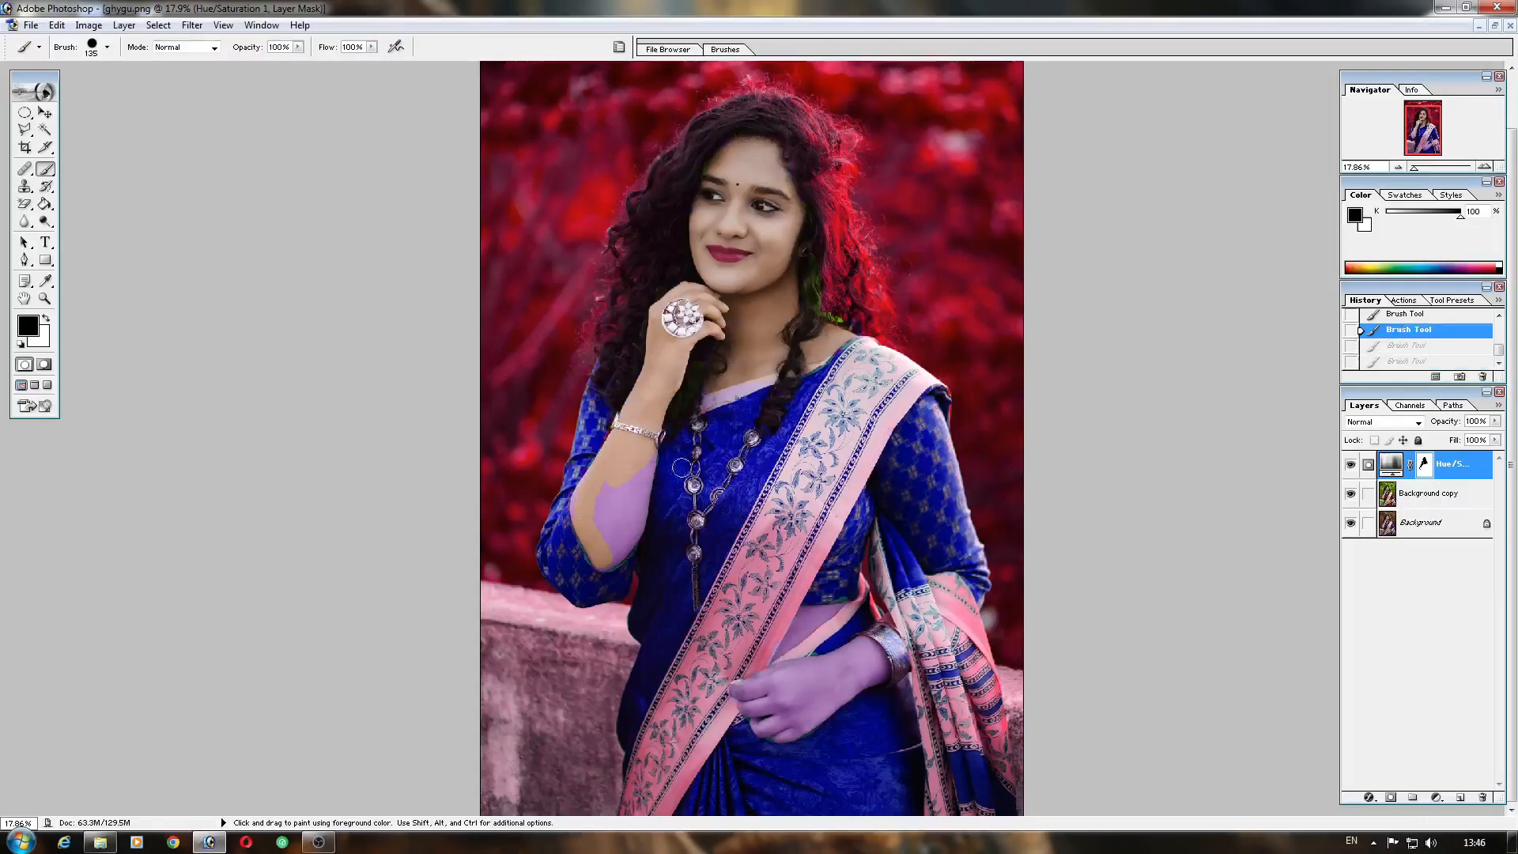
drag(585, 488, 579, 511)
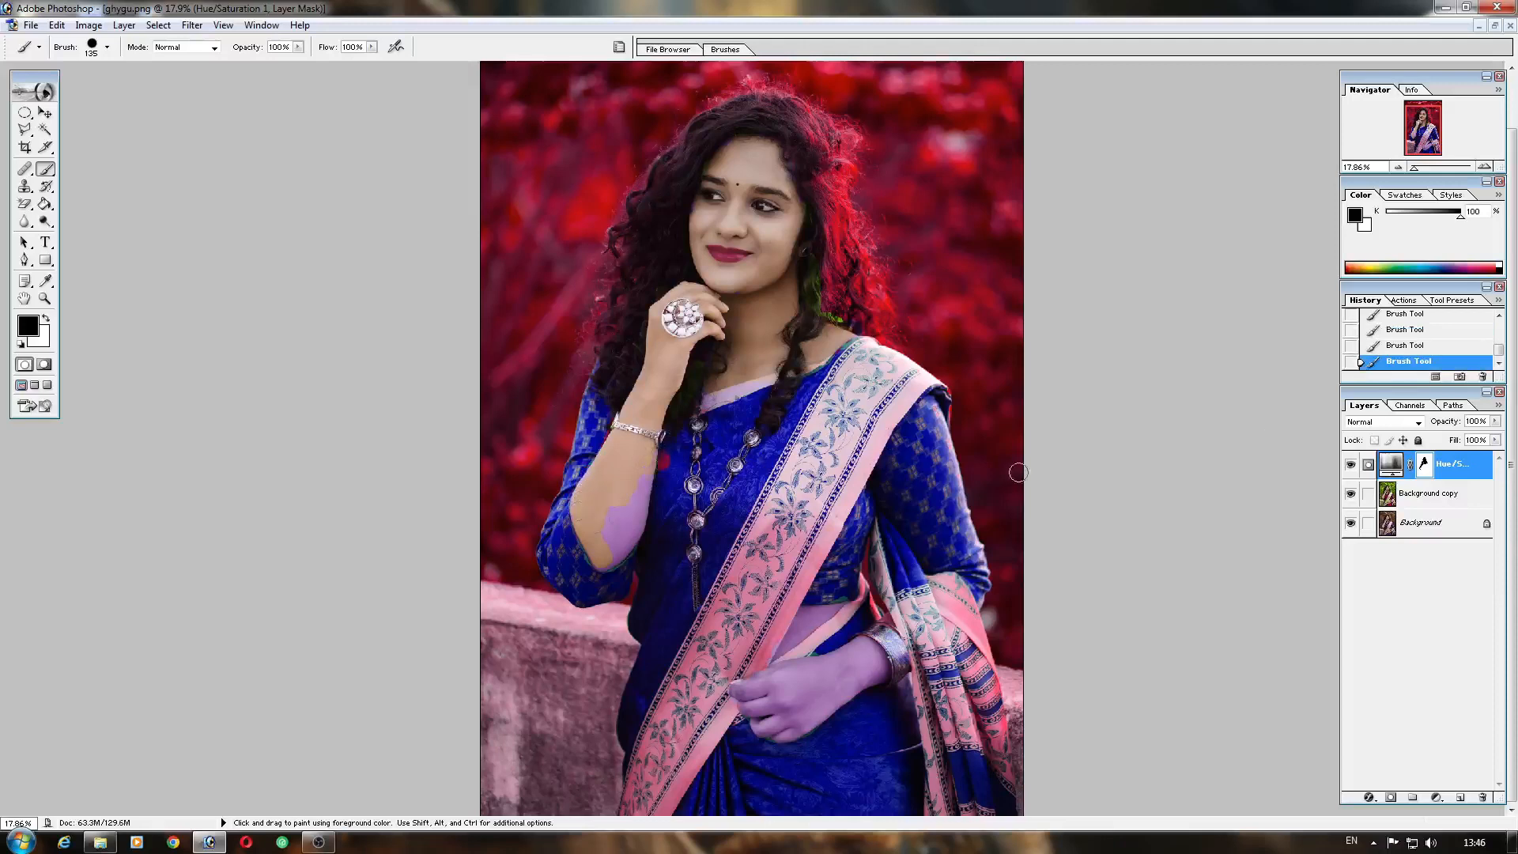
key(ctrl+alt+z)
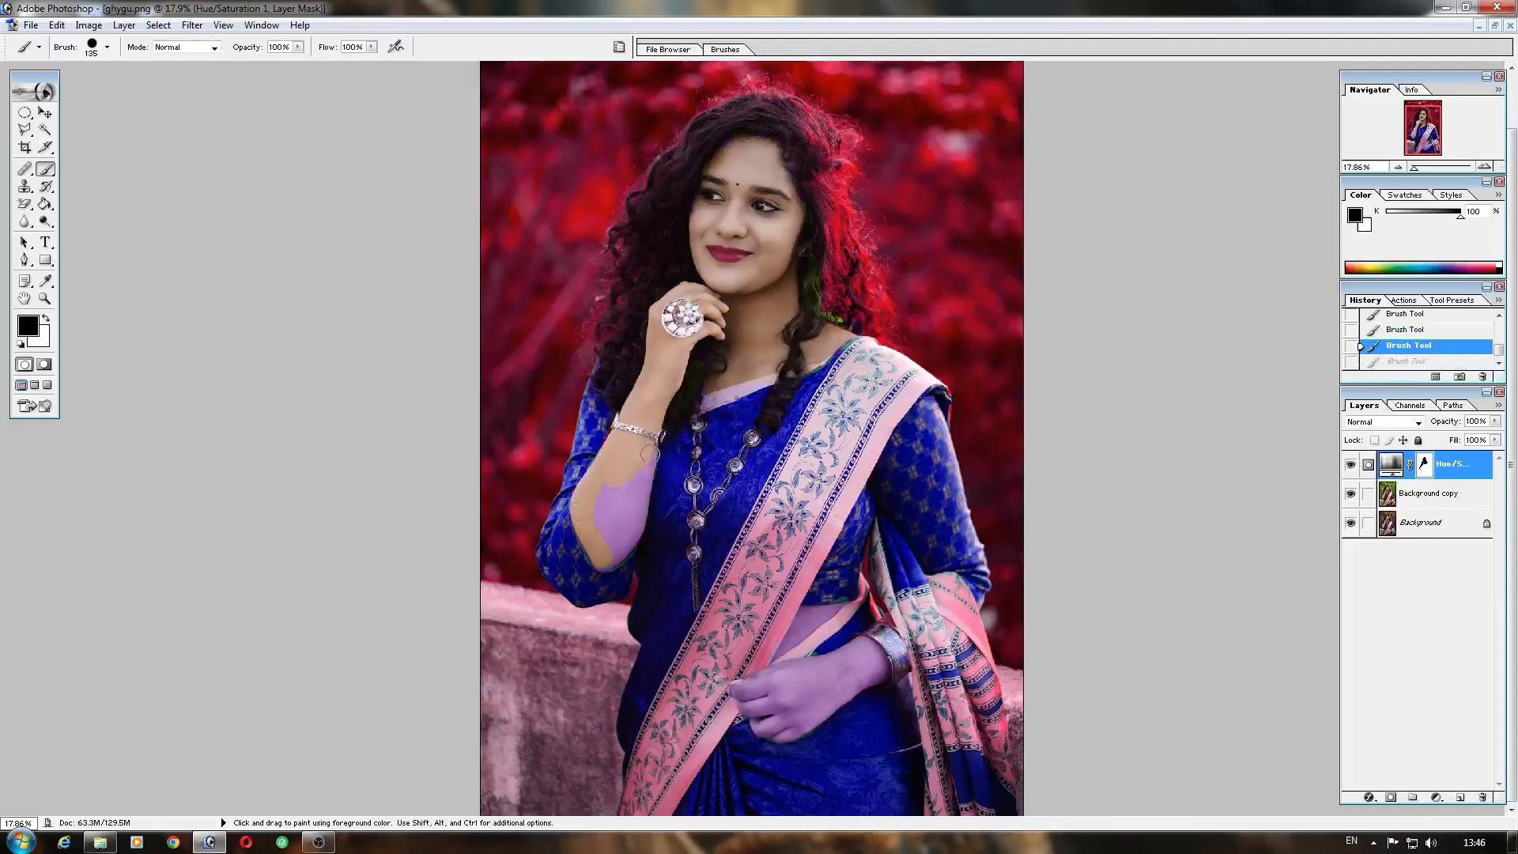
mouse_move(641, 468)
mouse_down()
mouse_move(638, 522)
mouse_move(613, 560)
mouse_move(625, 476)
mouse_up()
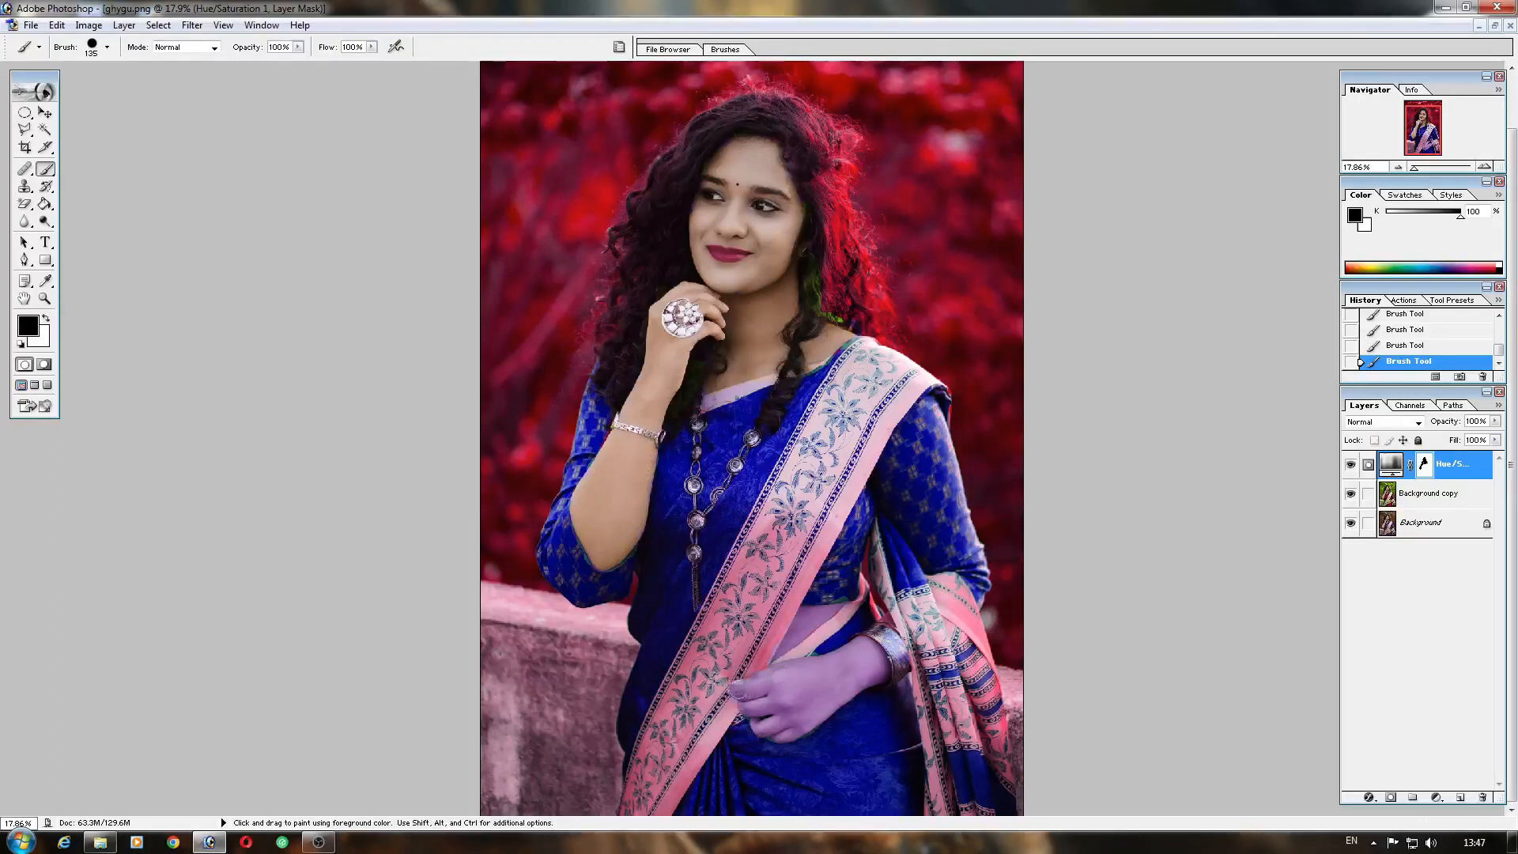
- Mask the lower hand in black, and mask the bare waist with the brush reduced to 69 px
mouse_move(738, 692)
mouse_down()
mouse_move(867, 648)
mouse_move(833, 670)
mouse_move(869, 652)
mouse_move(881, 669)
mouse_move(768, 734)
mouse_move(757, 716)
mouse_move(791, 701)
mouse_up()
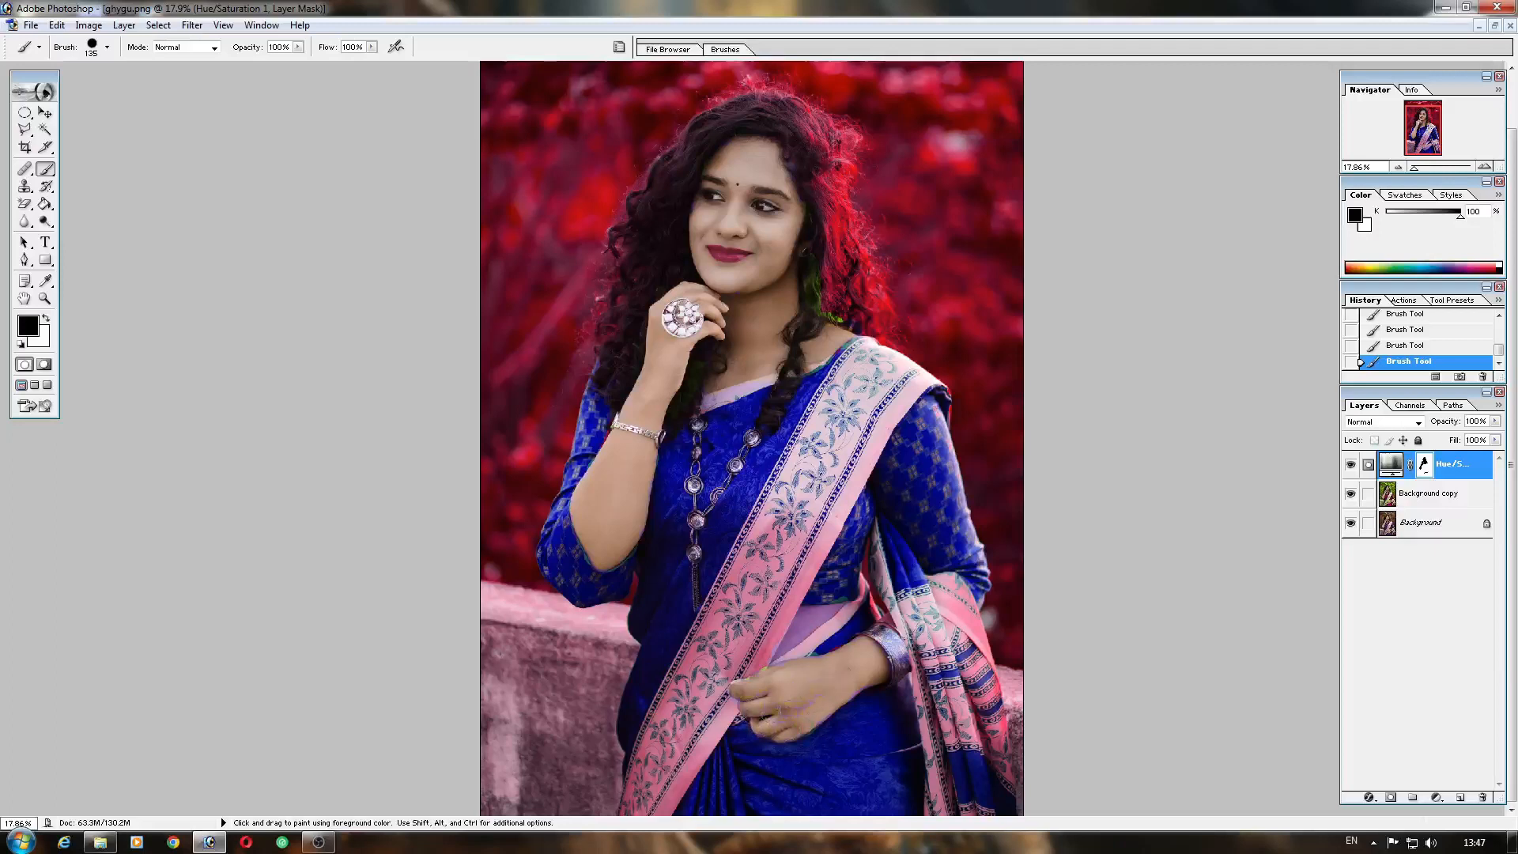
click(107, 48)
drag(109, 88, 71, 89)
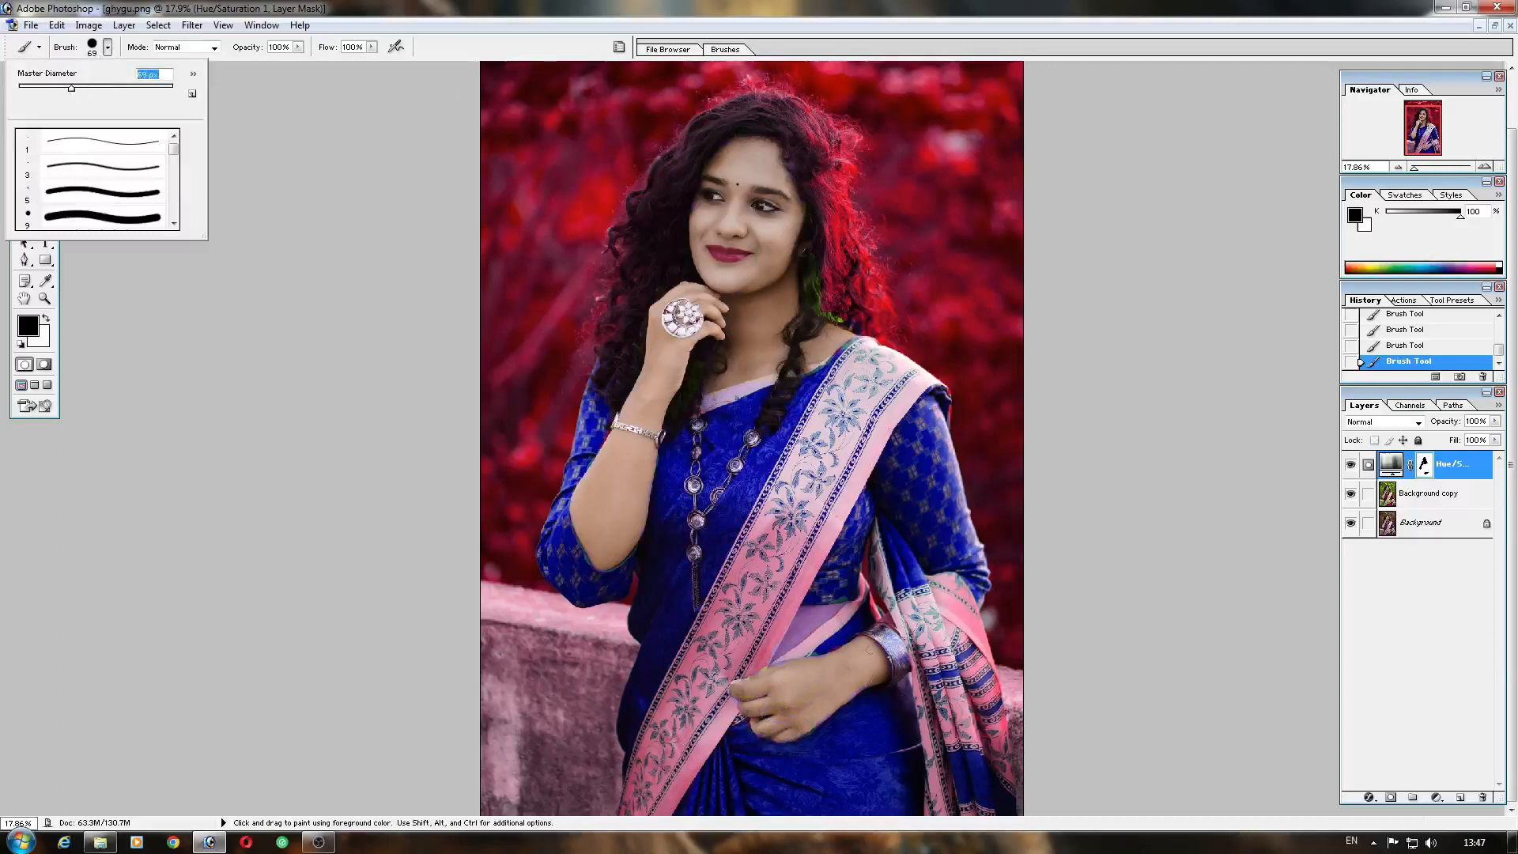
key(Return)
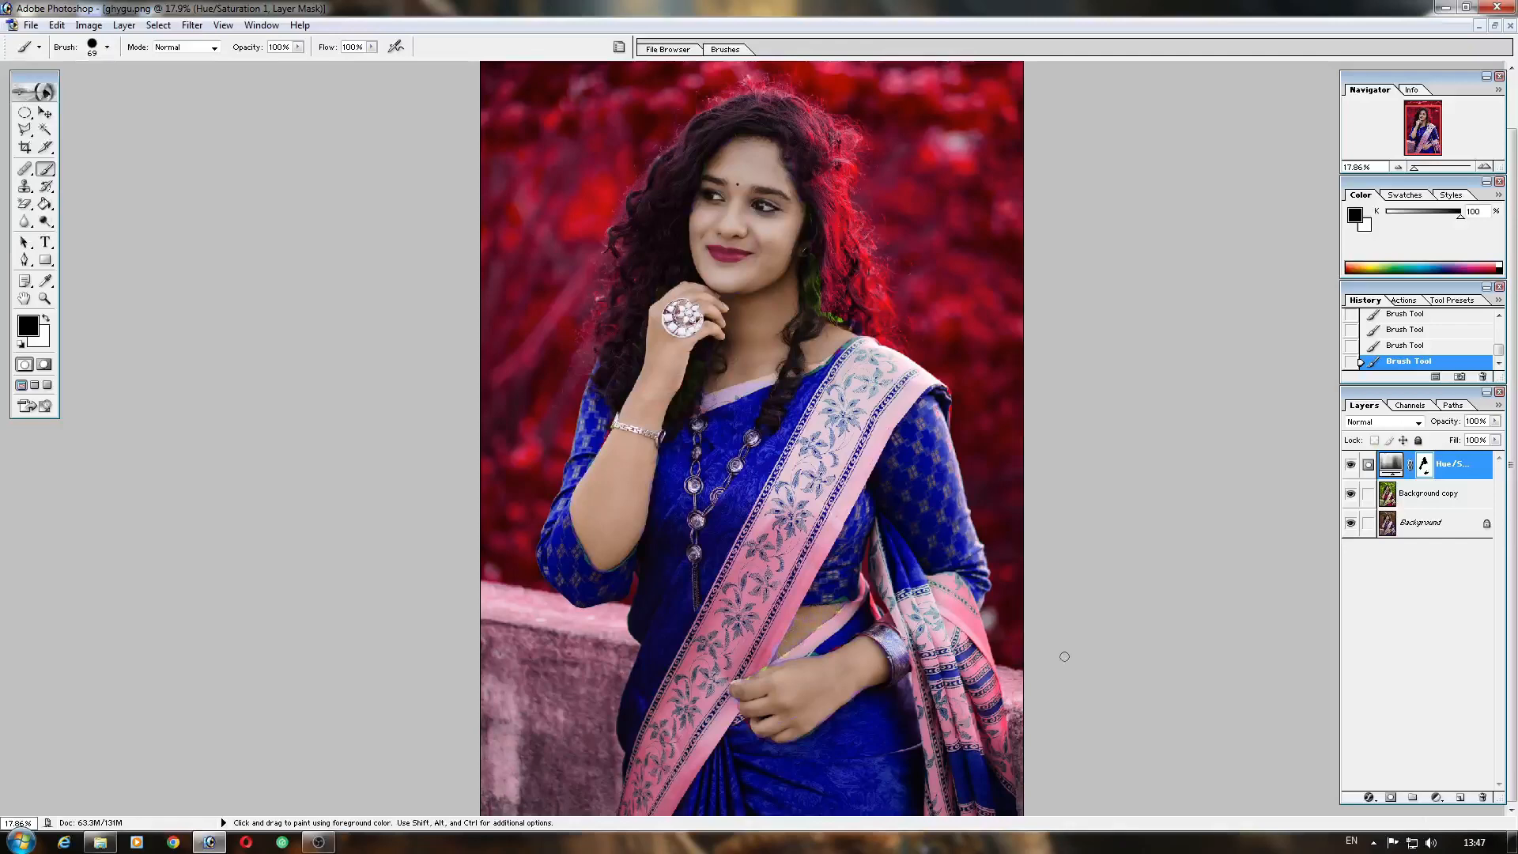
- Merge the second Hue/Saturation layer down into Background copy and compare the red-and-blue version with the original photo
key(ctrl+minus)
key(ctrl+minus)
key(ctrl+minus)
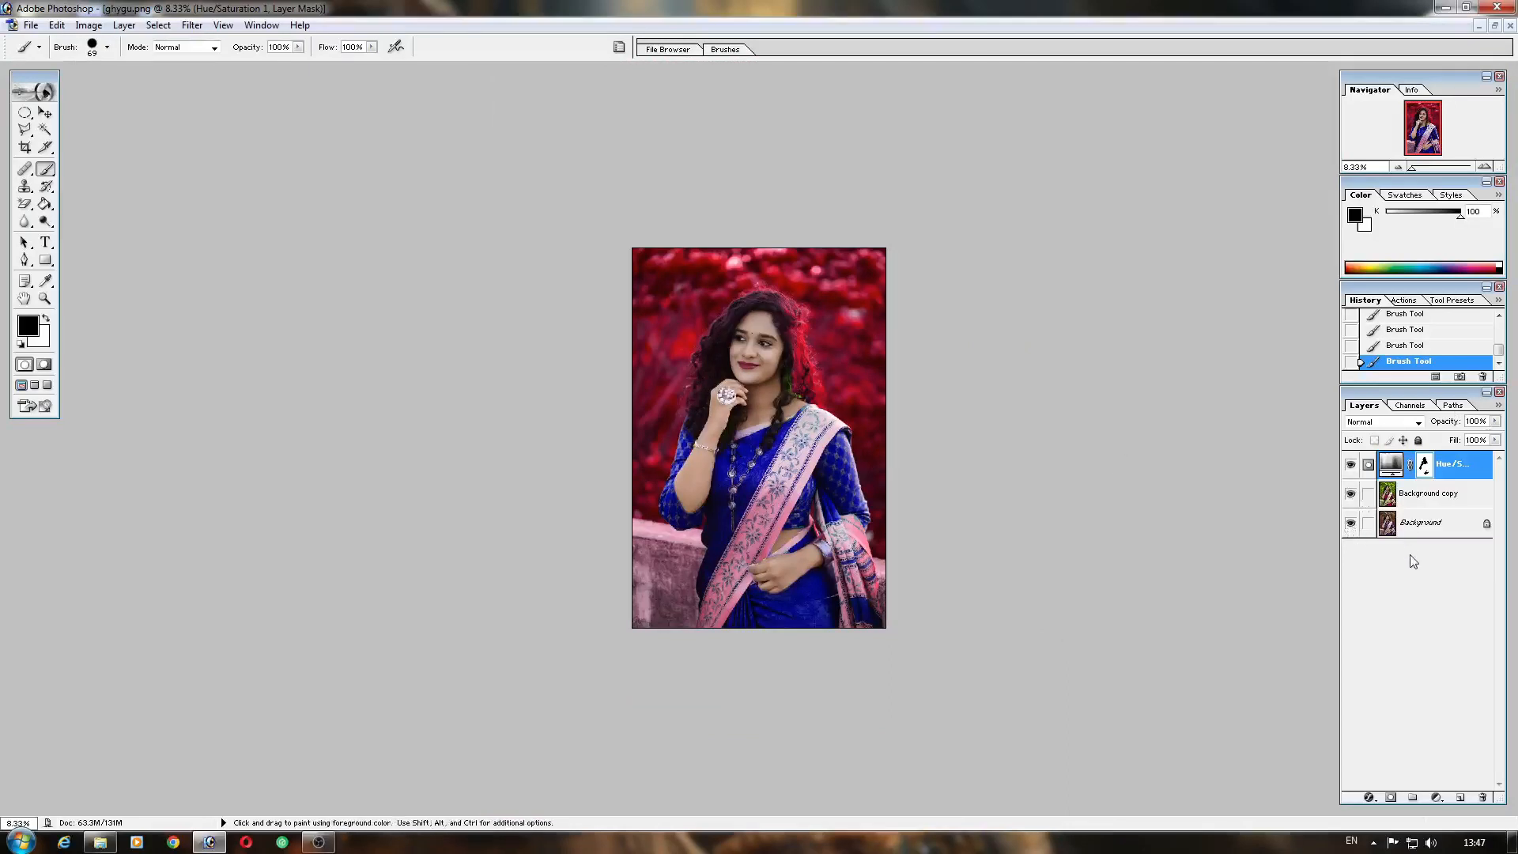
key(ctrl+e)
key(x)
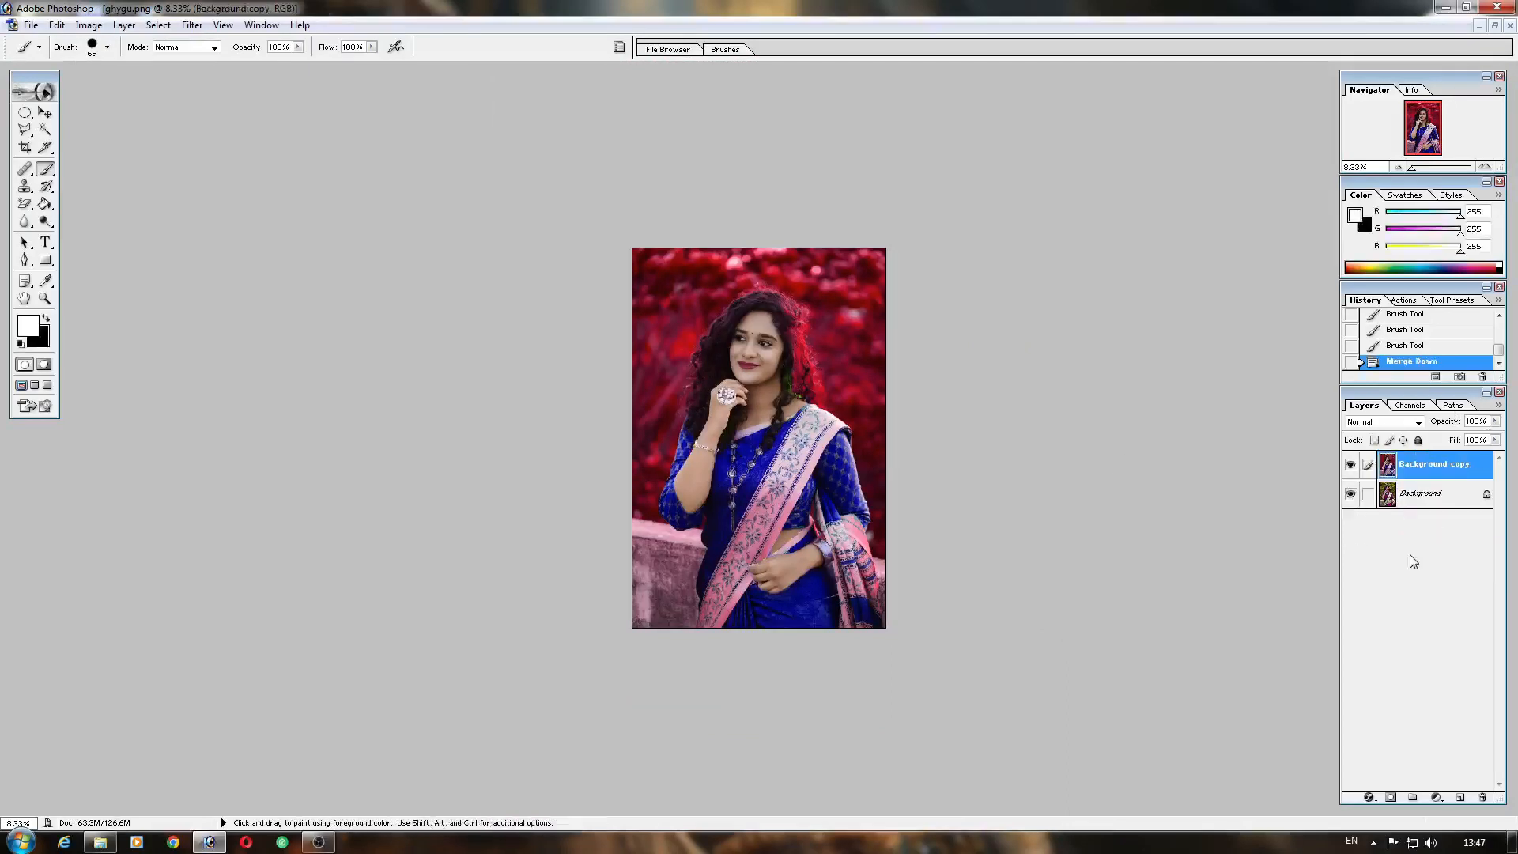
click(1350, 465)
click(1351, 466)
click(1351, 466)
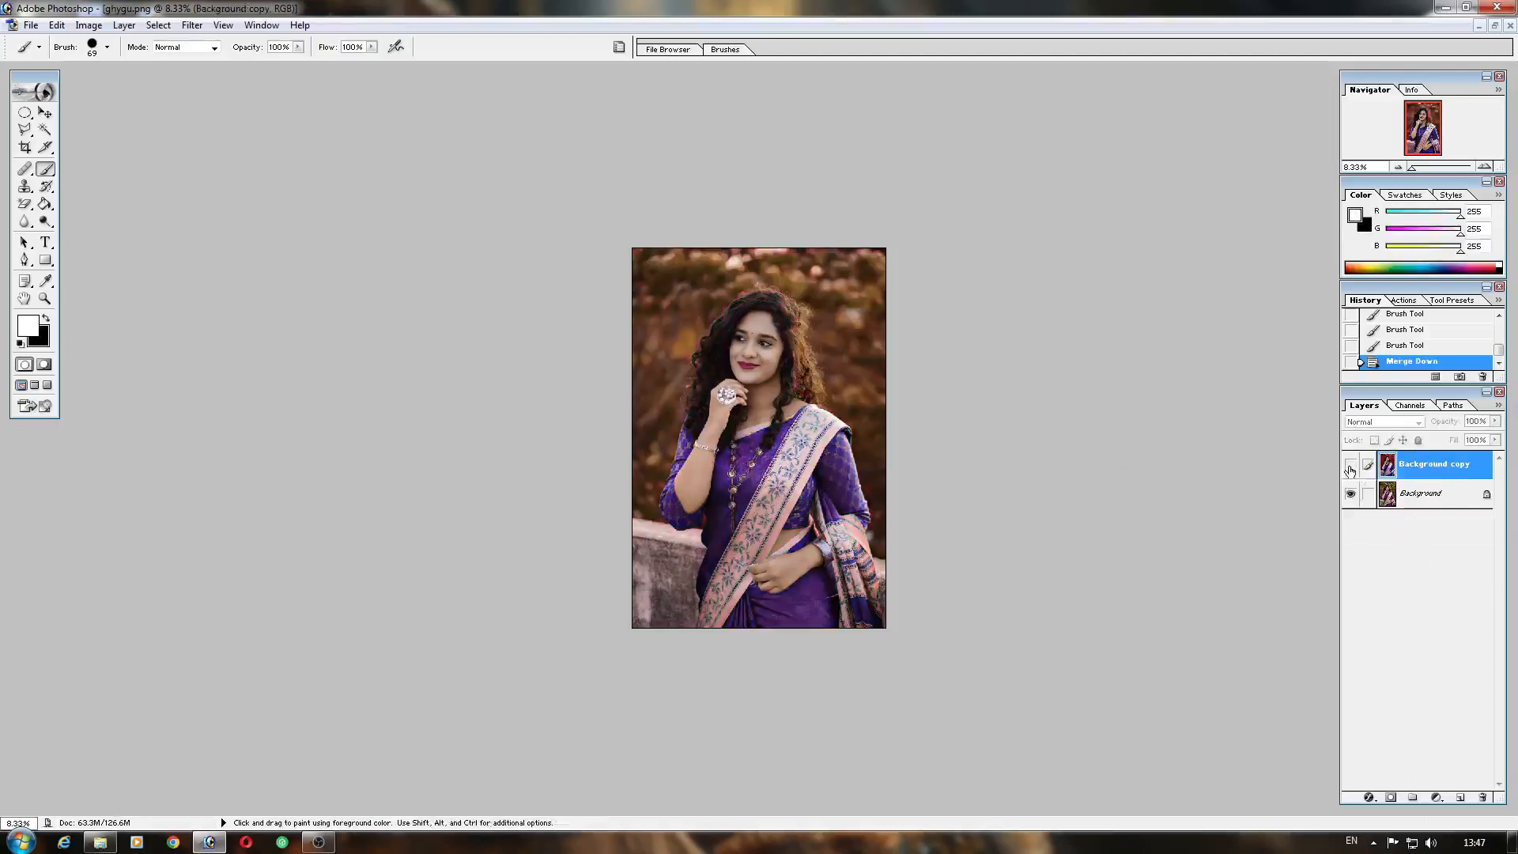
click(1351, 467)
click(1351, 467)
click(1350, 466)
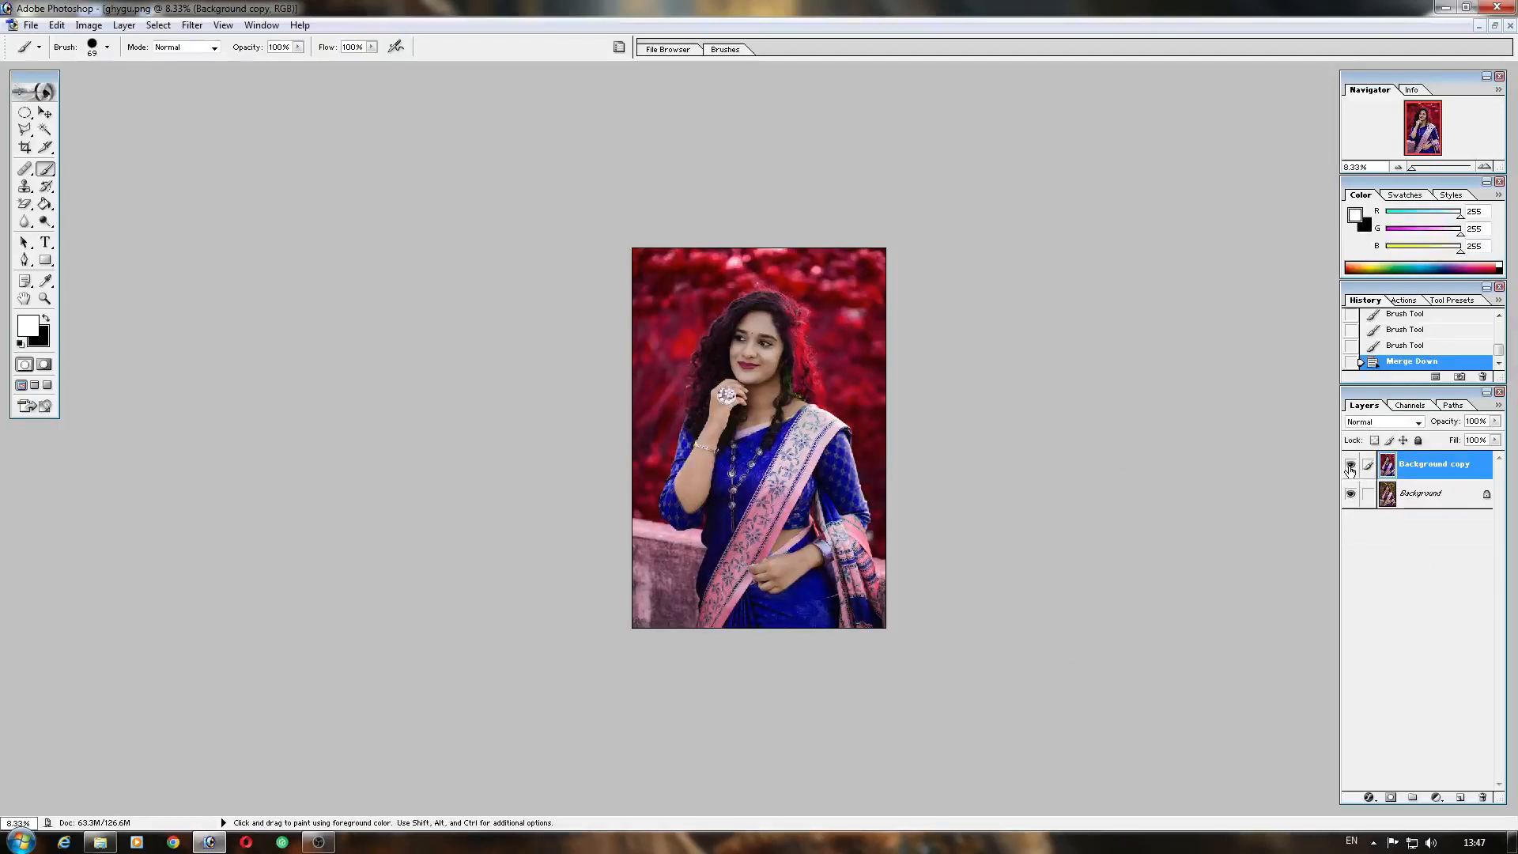